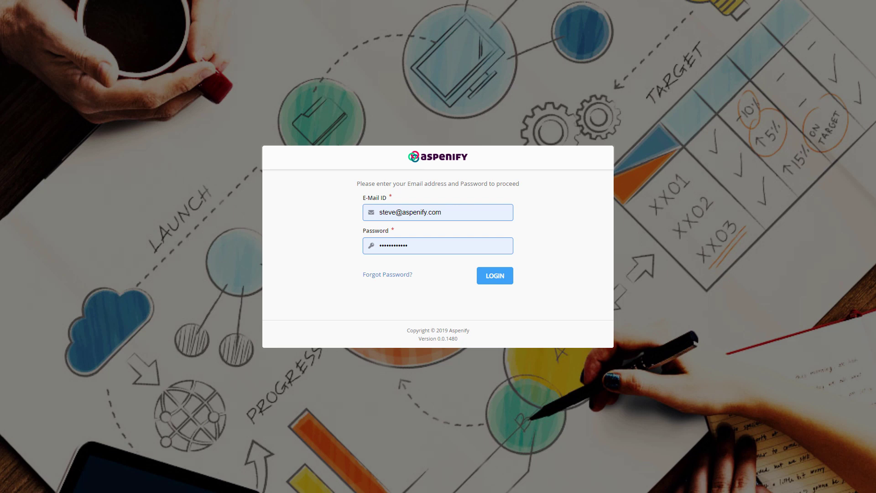
Log in to the account and start creating a new initiative.
{"action": "left_click", "coordinate": [499, 280]}
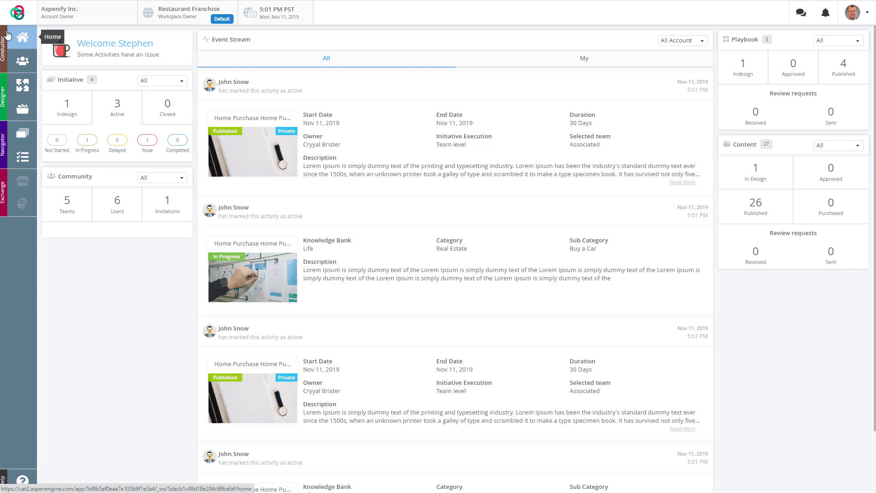
{"action": "left_click", "coordinate": [24, 135]}
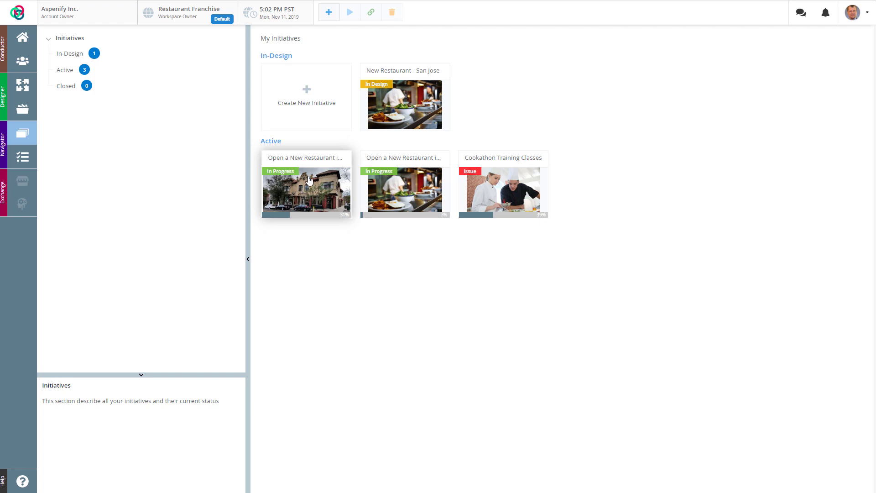
{"action": "left_click", "coordinate": [309, 93]}
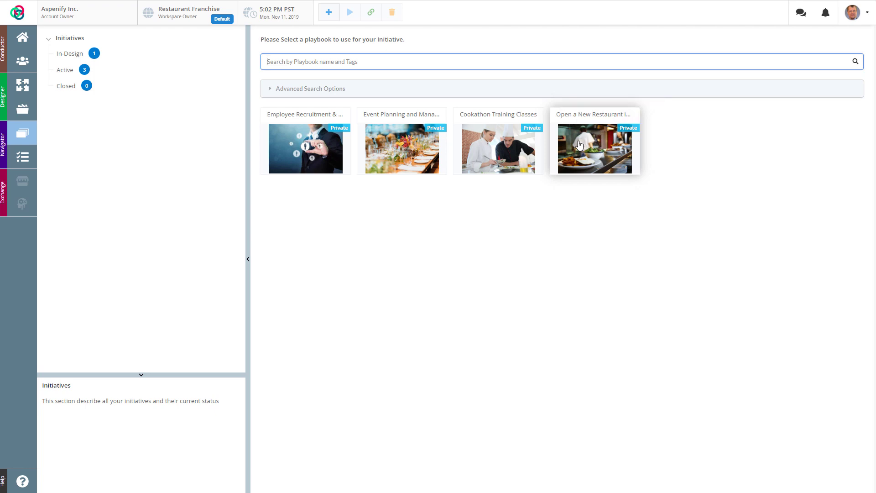
Check the details of the "Open a New Restaurant in San Jose" playbook and select it for the new initiative.
{"action": "left_click", "coordinate": [611, 168]}
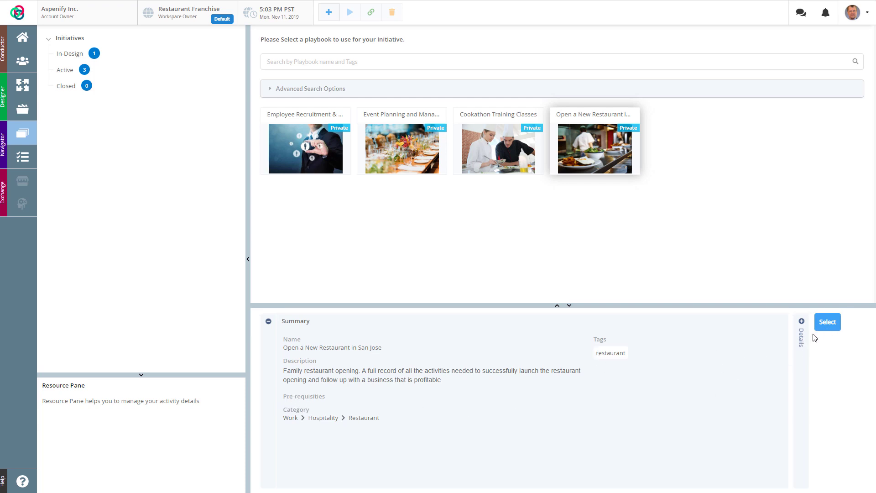
{"action": "left_click", "coordinate": [799, 346]}
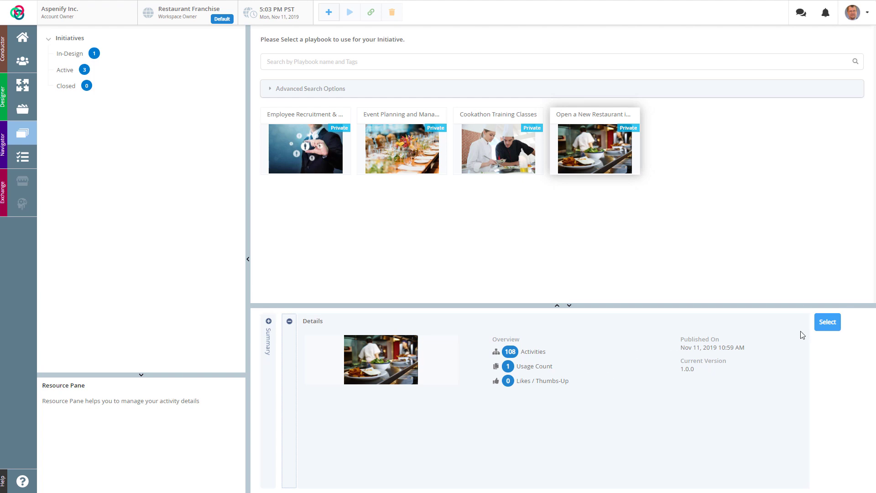
{"action": "left_click", "coordinate": [827, 322]}
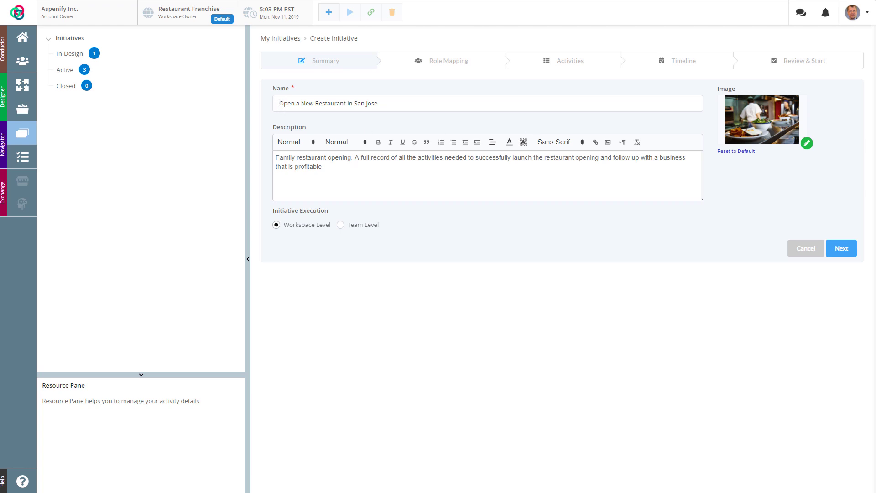
Rename the initiative as "Poppins San Jose" and open the image file chooser without picking a file.
{"action": "left_click", "coordinate": [354, 103]}
{"action": "left_click_drag", "start_coordinate": [355, 103], "coordinate": [279, 103]}
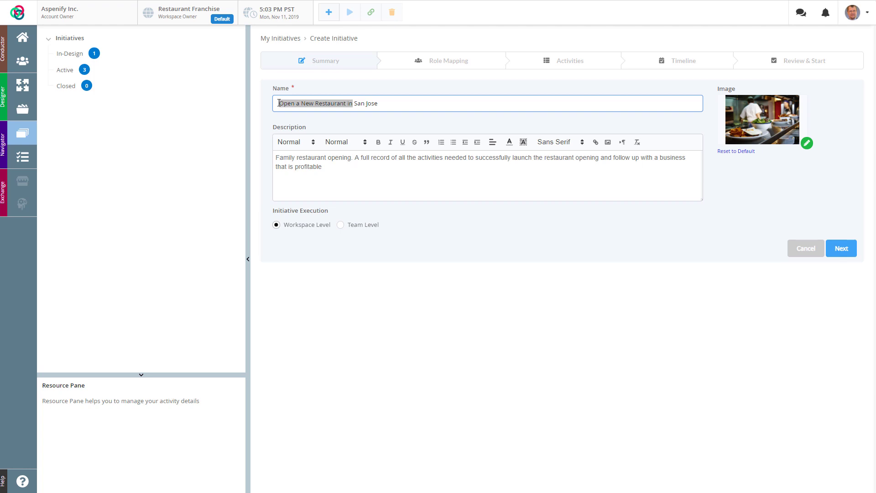
{"action": "type", "text": "Poppin"}
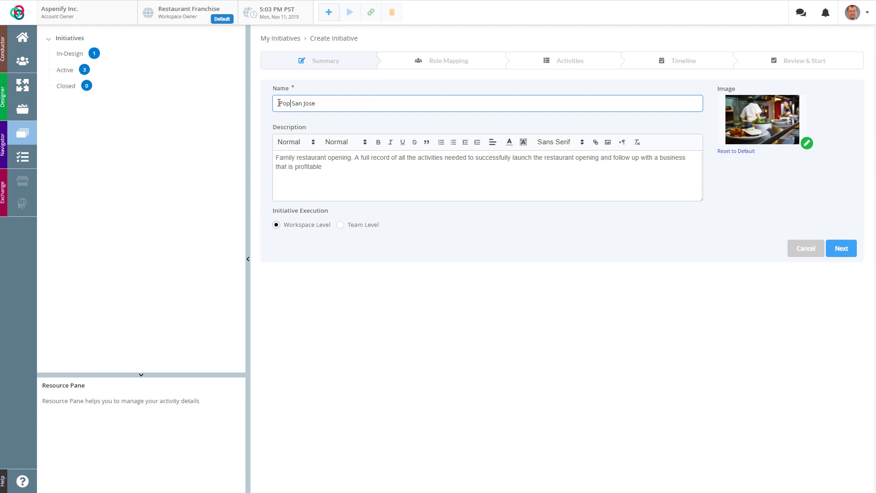
{"action": "type", "text": "s"}
{"action": "left_click", "coordinate": [807, 144]}
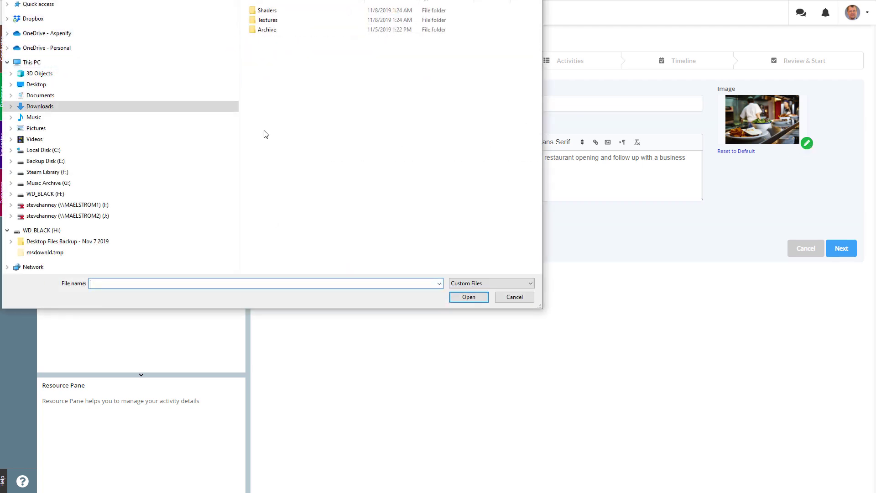
{"action": "left_click", "coordinate": [514, 297]}
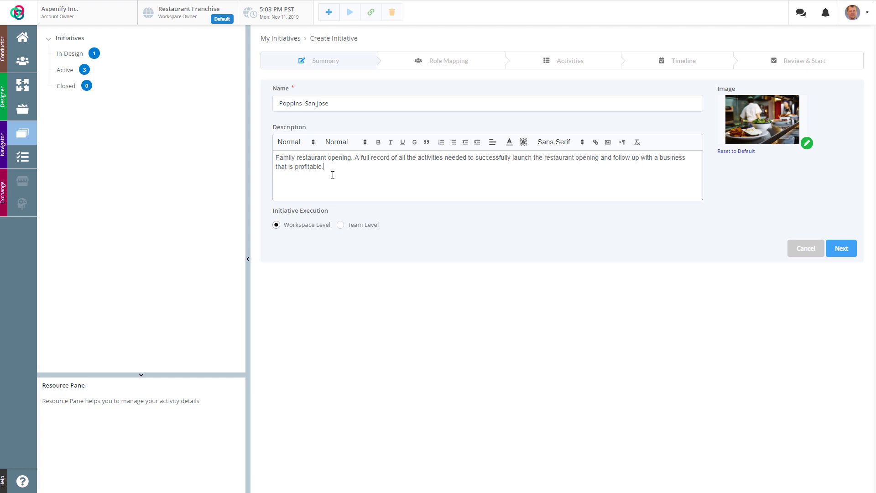
Make the opening sentence "Family restaurant opening." bold in the initiative's description.
{"action": "left_click_drag", "start_coordinate": [355, 157], "coordinate": [273, 163]}
{"action": "left_click", "coordinate": [378, 142]}
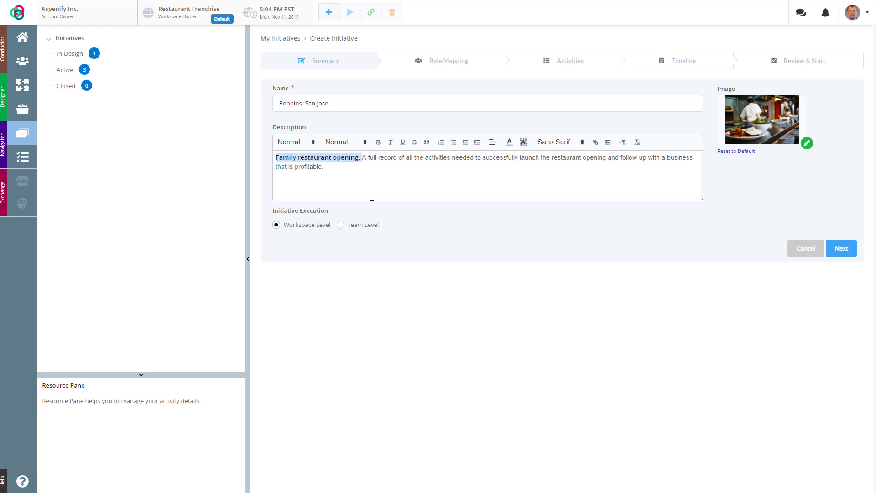
{"action": "left_click", "coordinate": [331, 168]}
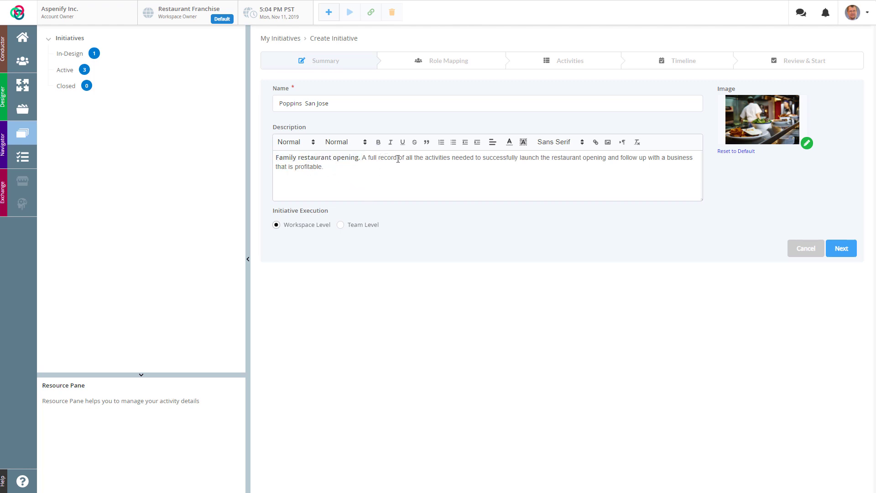
Color the word "activities" red in the initiative's description.
{"action": "left_click_drag", "start_coordinate": [425, 157], "coordinate": [449, 157]}
{"action": "left_click", "coordinate": [509, 142]}
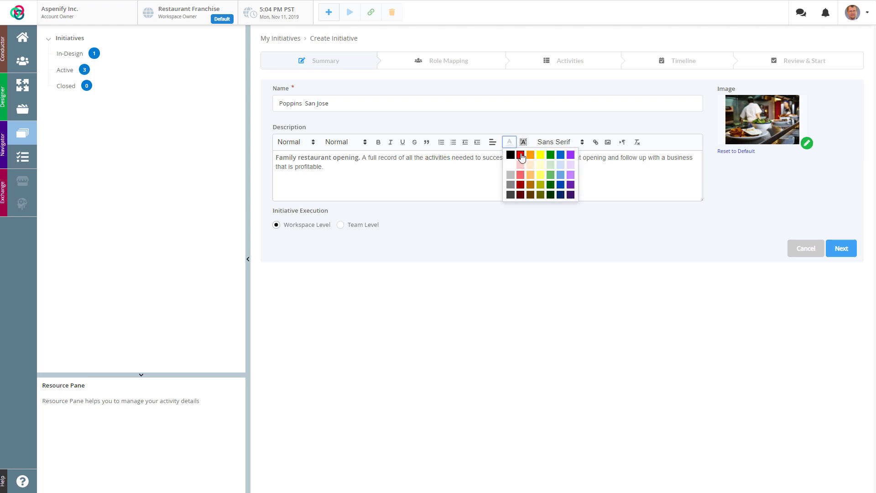
{"action": "left_click", "coordinate": [519, 152]}
{"action": "left_click", "coordinate": [391, 183]}
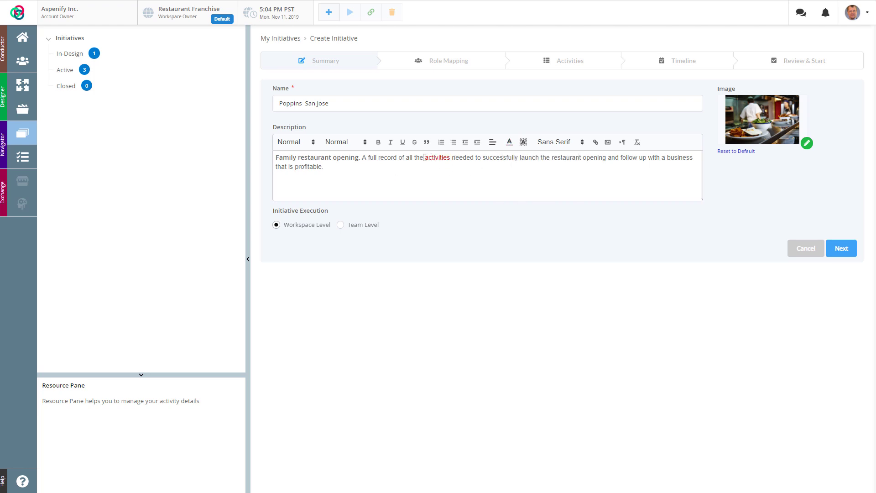
Return the word "activities" in the description to the same dark color as the surrounding text.
{"action": "left_click_drag", "start_coordinate": [425, 158], "coordinate": [462, 158]}
{"action": "left_click", "coordinate": [510, 142]}
{"action": "left_click", "coordinate": [504, 152]}
{"action": "left_click", "coordinate": [359, 187]}
Set the initiative execution to Team Level with the ACME Restaurant Team and continue to role mapping.
{"action": "left_click", "coordinate": [342, 227]}
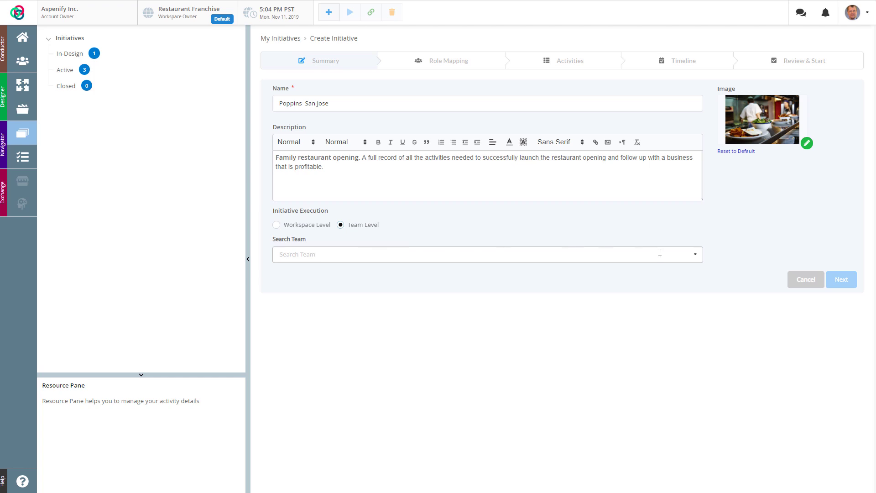
{"action": "left_click", "coordinate": [695, 255]}
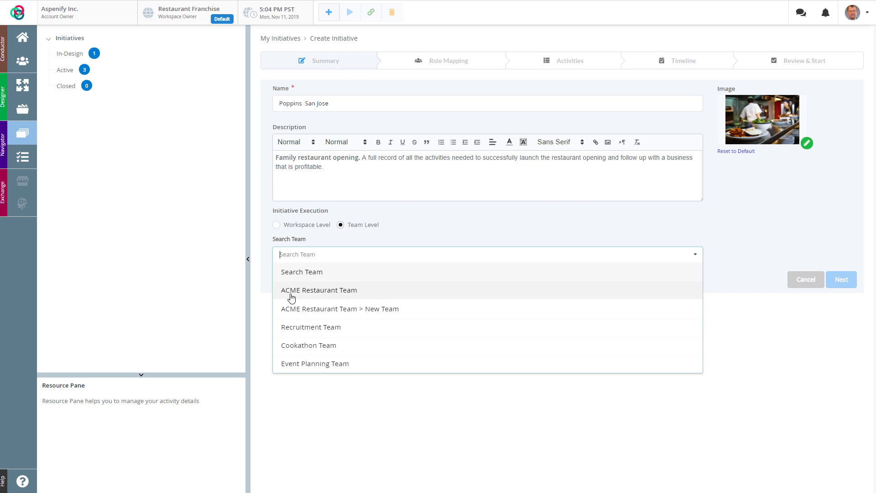
{"action": "left_click", "coordinate": [367, 295]}
{"action": "left_click", "coordinate": [839, 281]}
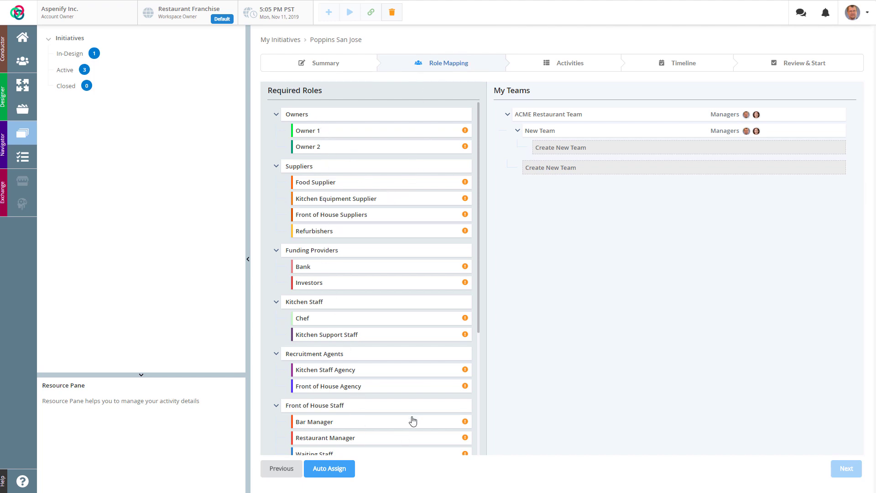
Review the required roles and auto-assign all of them to the ACME Restaurant Team using the default option.
{"action": "mouse_move", "coordinate": [478, 131]}
{"action": "left_mouse_down"}
{"action": "mouse_move", "coordinate": [475, 336]}
{"action": "mouse_move", "coordinate": [487, 143]}
{"action": "left_mouse_up"}
{"action": "scroll", "coordinate": [386, 320], "scroll_direction": "down", "scroll_amount": 10}
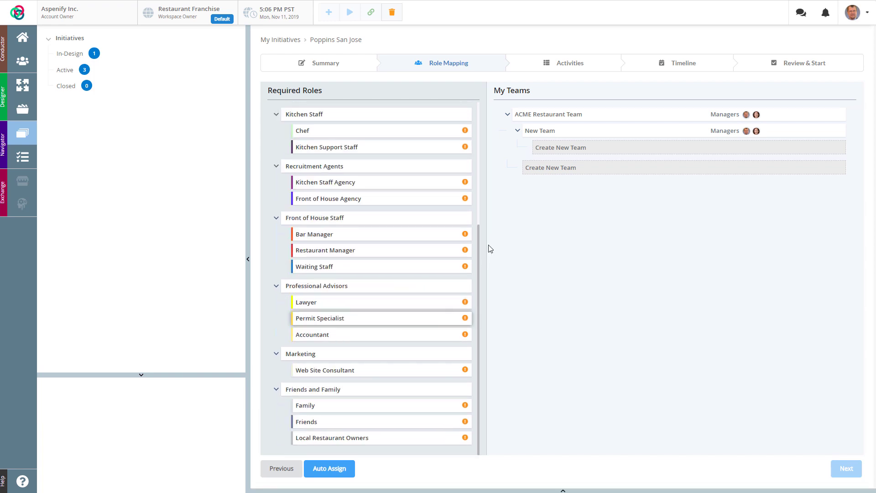
{"action": "left_click_drag", "start_coordinate": [478, 234], "coordinate": [475, 106]}
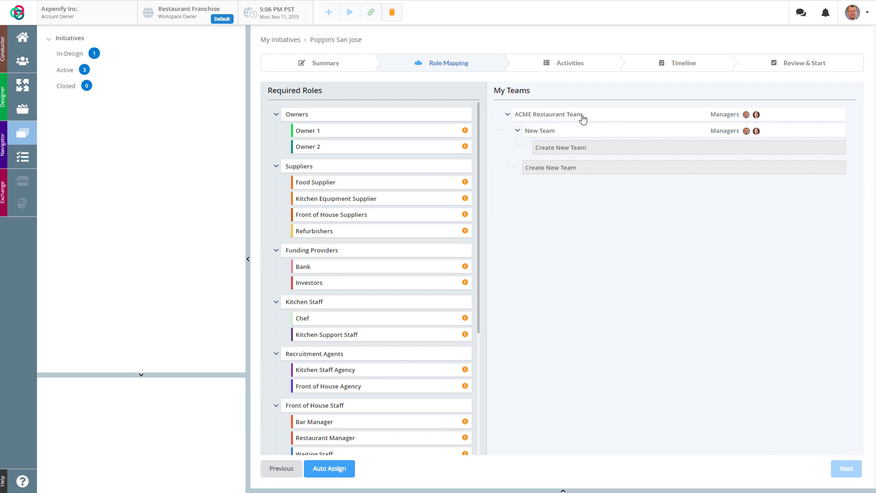
{"action": "left_click", "coordinate": [330, 470]}
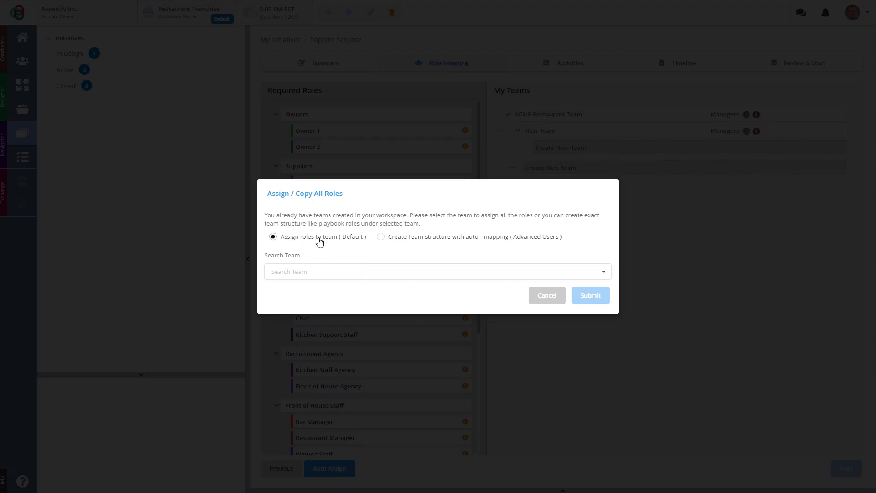
{"action": "left_click", "coordinate": [321, 271]}
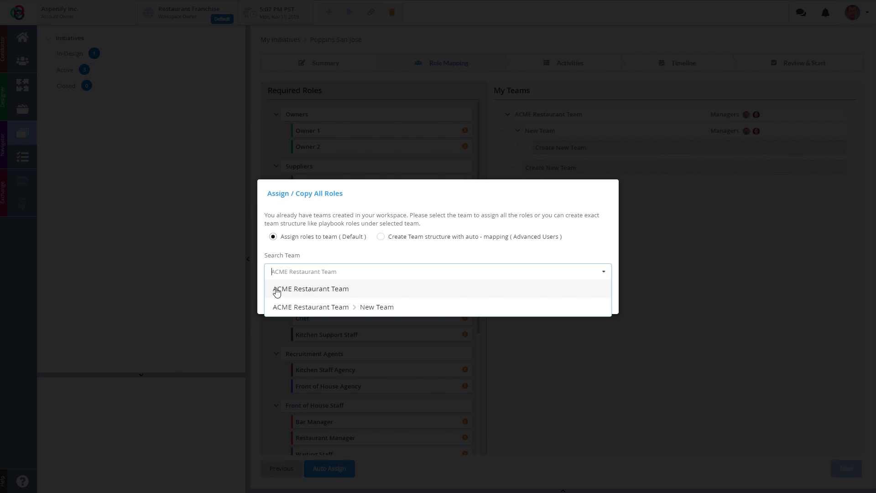
{"action": "left_click", "coordinate": [328, 292]}
{"action": "left_click", "coordinate": [591, 295]}
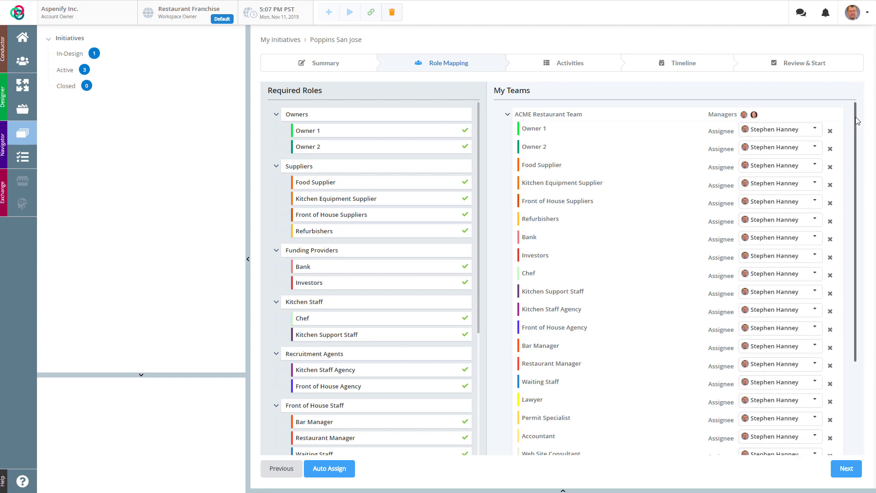
Assign Owner 1 to the team's second listed manager and Owner 2 to the first listed member.
{"action": "left_click_drag", "start_coordinate": [857, 124], "coordinate": [857, 262]}
{"action": "left_click_drag", "start_coordinate": [867, 191], "coordinate": [871, 108]}
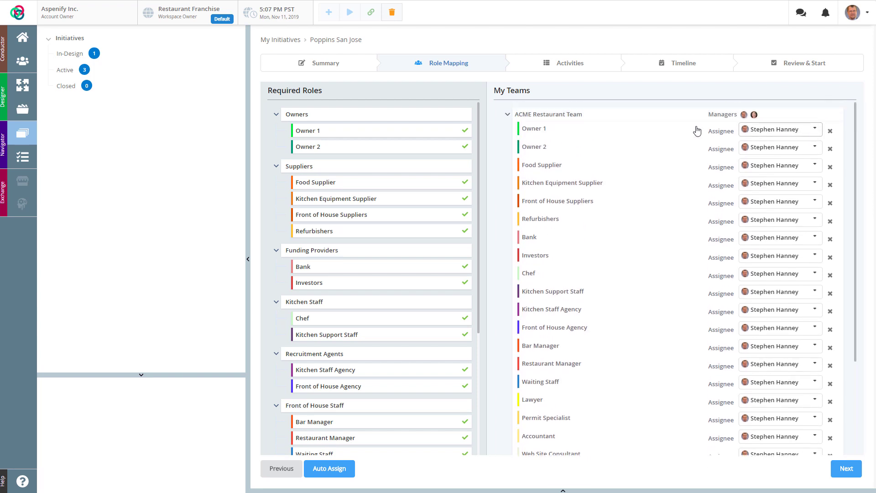
{"action": "left_click", "coordinate": [815, 131]}
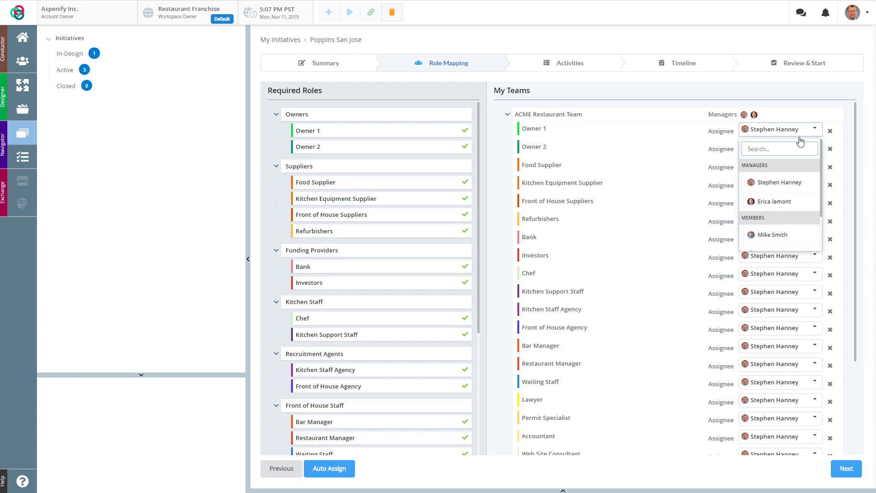
{"action": "left_click", "coordinate": [776, 201]}
{"action": "left_click", "coordinate": [814, 147]}
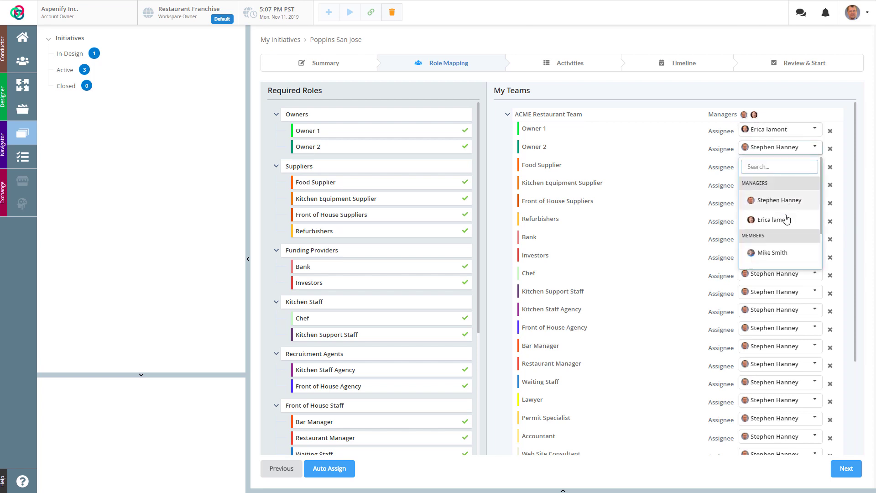
{"action": "left_click", "coordinate": [778, 252]}
Assign the Food Supplier role to the third listed member and Kitchen Equipment Supplier to the fourth listed member.
{"action": "left_click", "coordinate": [815, 166]}
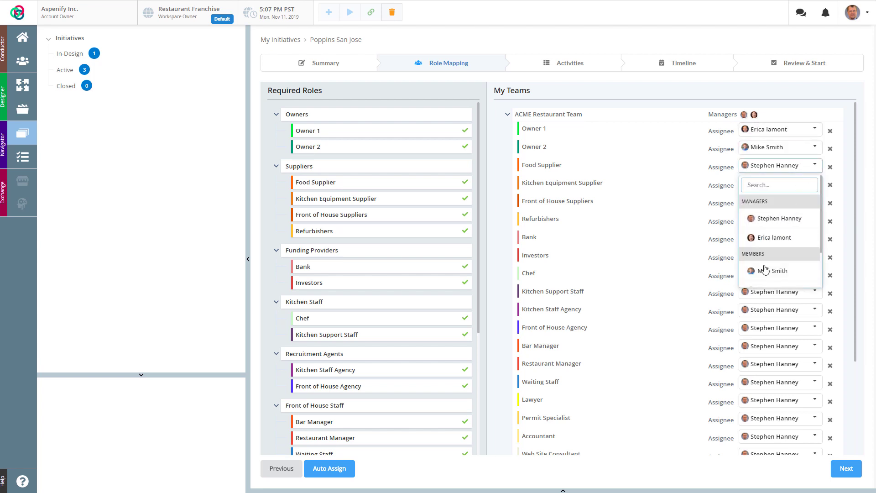
{"action": "scroll", "coordinate": [782, 270], "scroll_direction": "down", "scroll_amount": 2}
{"action": "left_click", "coordinate": [783, 259]}
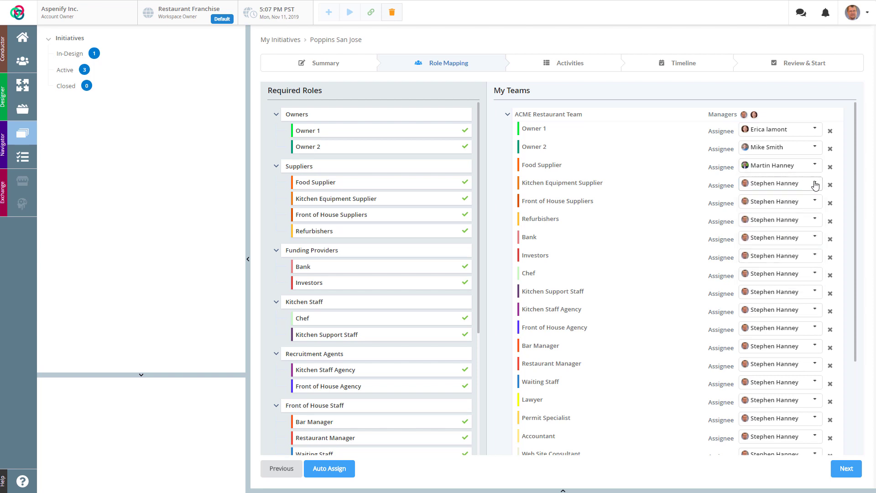
{"action": "left_click", "coordinate": [815, 184]}
{"action": "scroll", "coordinate": [792, 276], "scroll_direction": "down", "scroll_amount": 2}
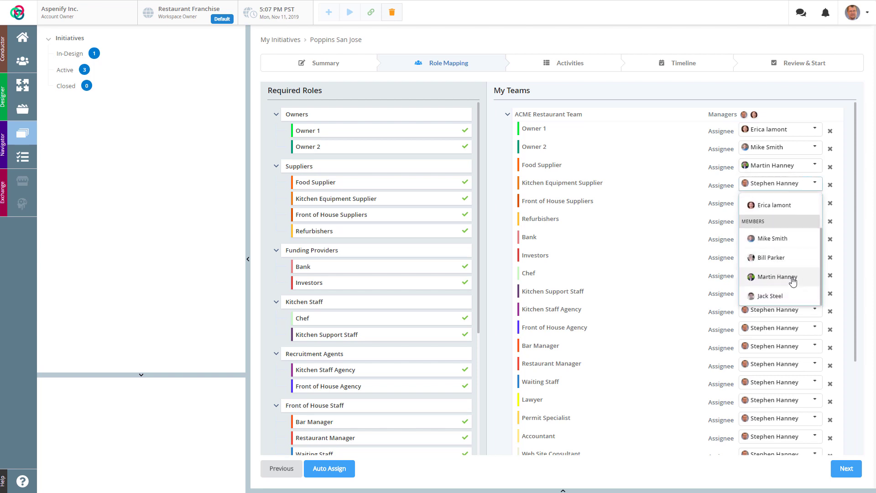
{"action": "left_click", "coordinate": [776, 296]}
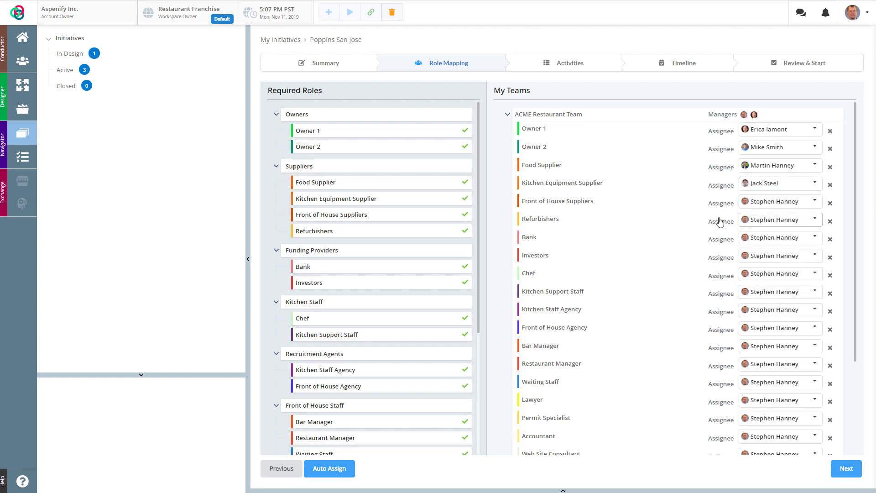
Assign the Front of House Suppliers role to the fourth listed member and Refurbishers to the first listed member.
{"action": "left_click", "coordinate": [812, 201]}
{"action": "scroll", "coordinate": [785, 292], "scroll_direction": "down", "scroll_amount": 2}
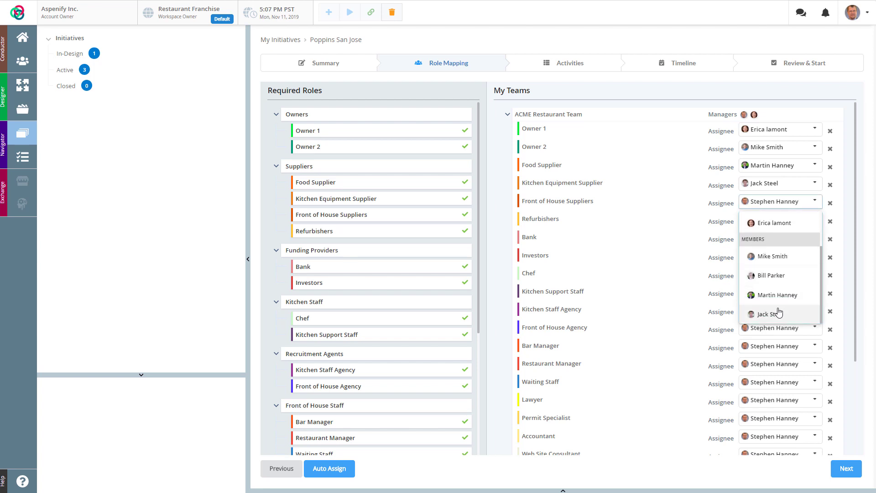
{"action": "left_click", "coordinate": [776, 313]}
{"action": "left_click", "coordinate": [778, 223]}
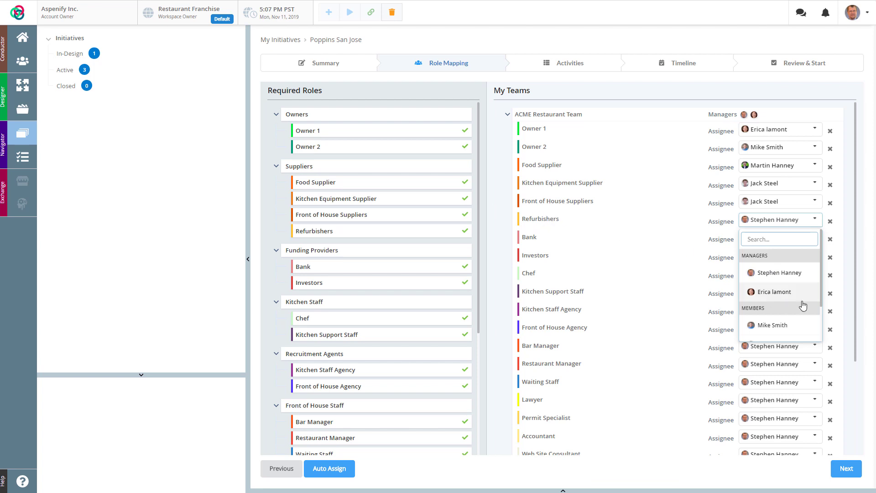
{"action": "left_click", "coordinate": [780, 325]}
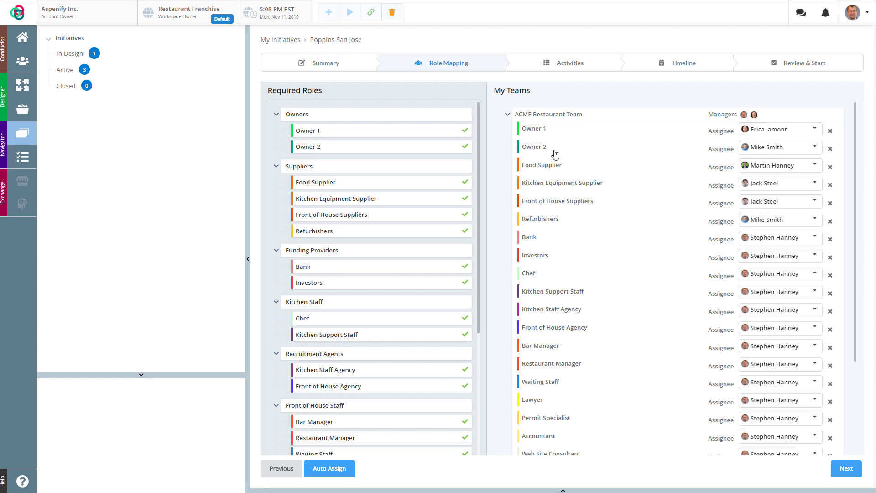
Assign the Investors role to the first listed member and the Chef role to the second listed member.
{"action": "left_click", "coordinate": [793, 257]}
{"action": "left_click", "coordinate": [779, 366]}
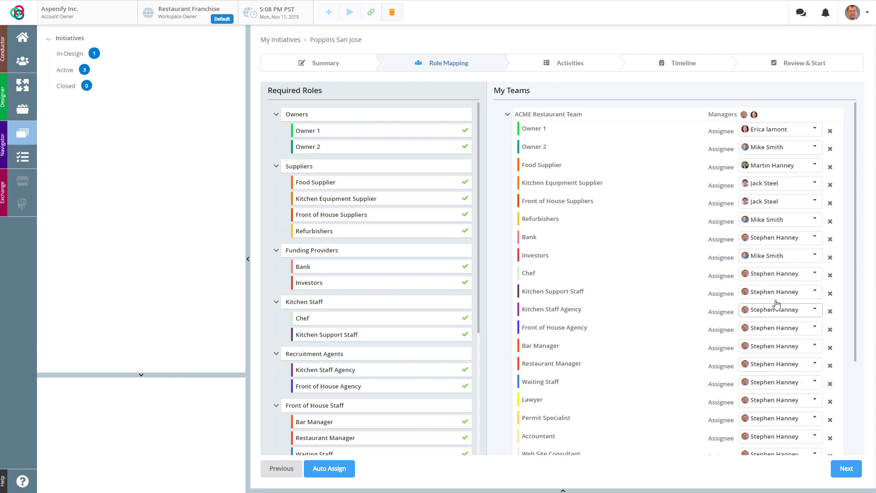
{"action": "left_click", "coordinate": [778, 274]}
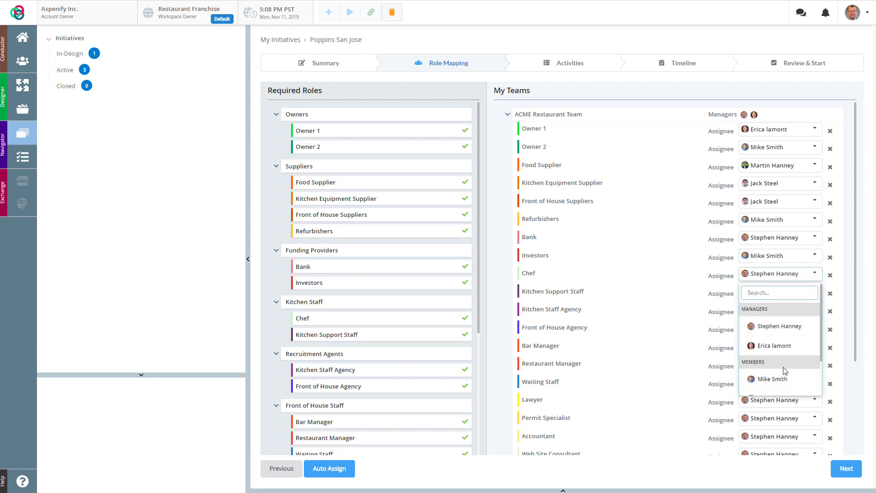
{"action": "scroll", "coordinate": [776, 372], "scroll_direction": "down", "scroll_amount": 2}
{"action": "left_click", "coordinate": [775, 349]}
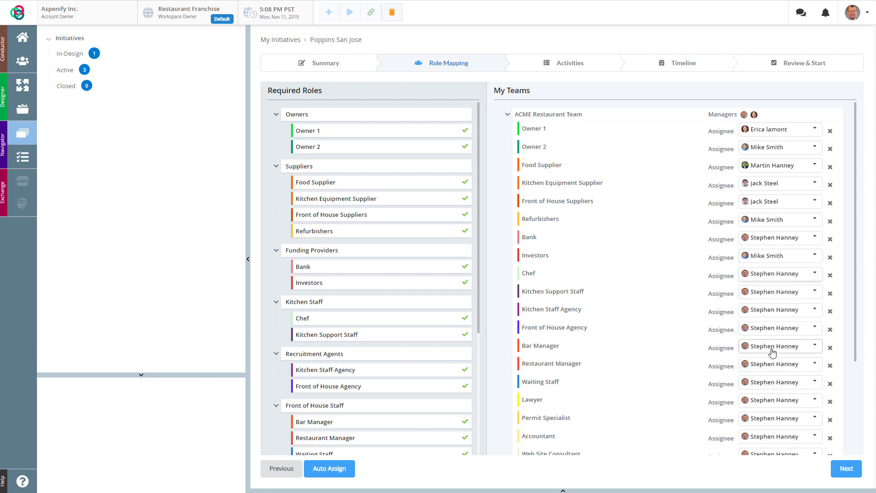
Assign the Kitchen Support Staff role to the fourth listed member and Kitchen Staff Agency to the second listed manager.
{"action": "left_click", "coordinate": [780, 296]}
{"action": "scroll", "coordinate": [771, 370], "scroll_direction": "down", "scroll_amount": 2}
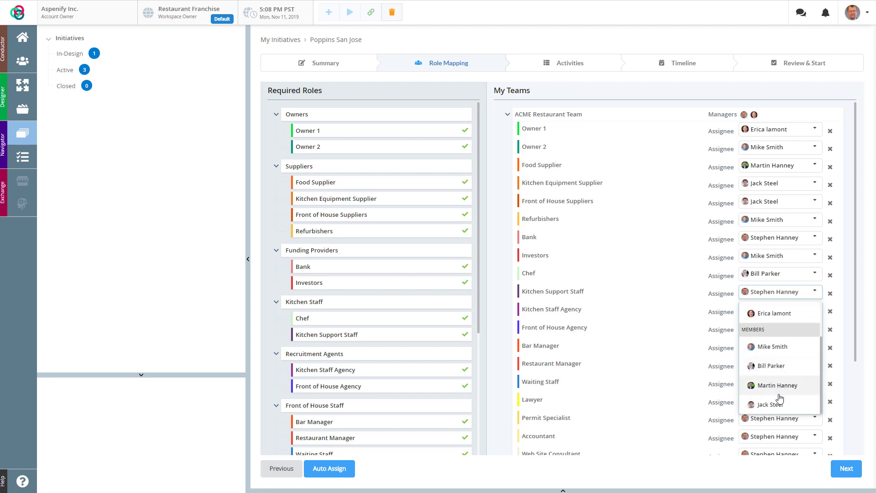
{"action": "left_click", "coordinate": [776, 405]}
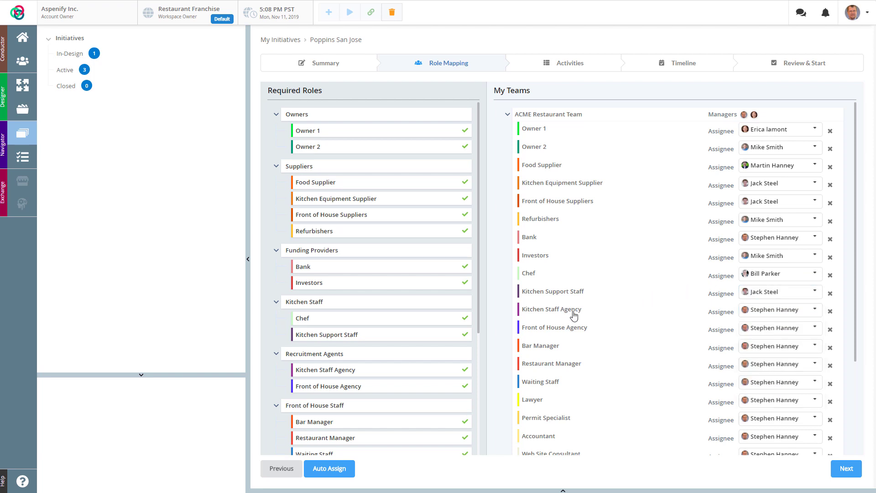
{"action": "left_click", "coordinate": [775, 310]}
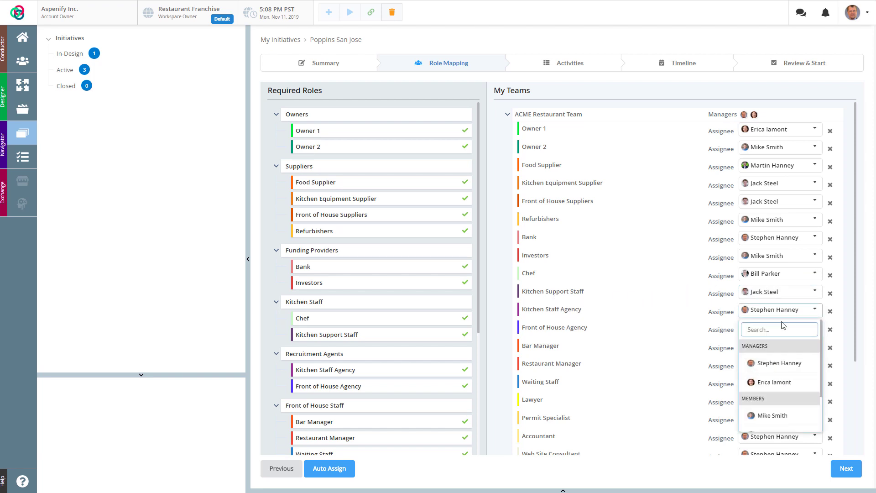
{"action": "left_click", "coordinate": [778, 385]}
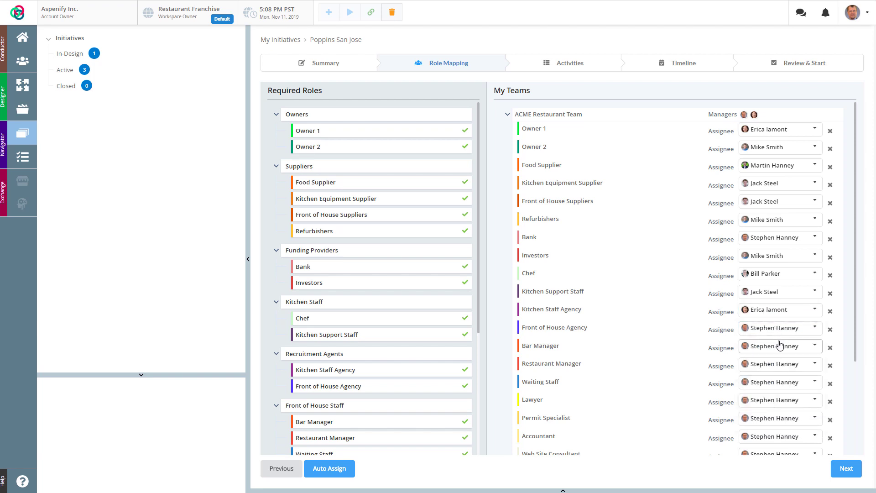
Assign the Front of House Agency role to the second listed manager and Bar Manager to the first listed member.
{"action": "left_click", "coordinate": [781, 329]}
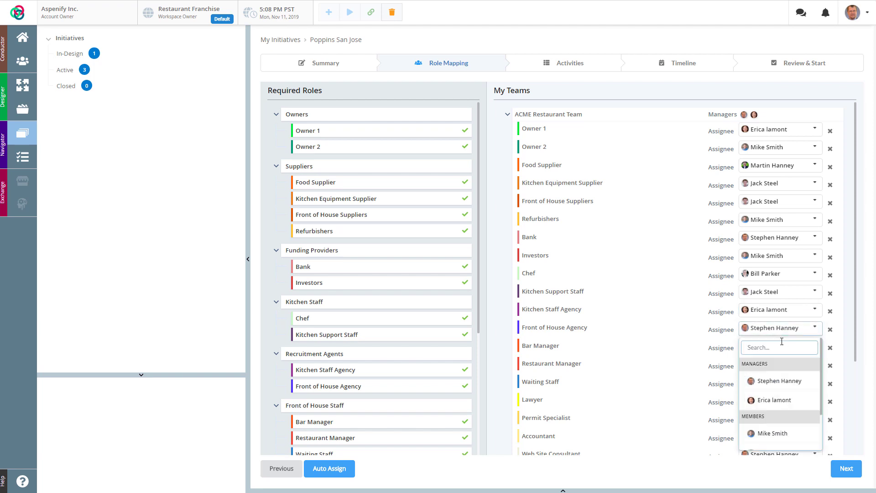
{"action": "left_click", "coordinate": [777, 401]}
{"action": "left_click", "coordinate": [777, 348]}
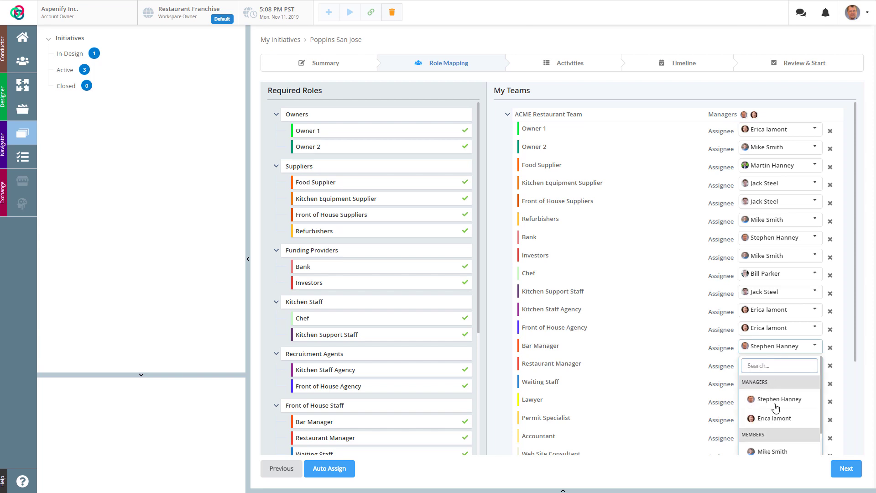
{"action": "scroll", "coordinate": [777, 401], "scroll_direction": "down", "scroll_amount": 2}
{"action": "left_click", "coordinate": [776, 399]}
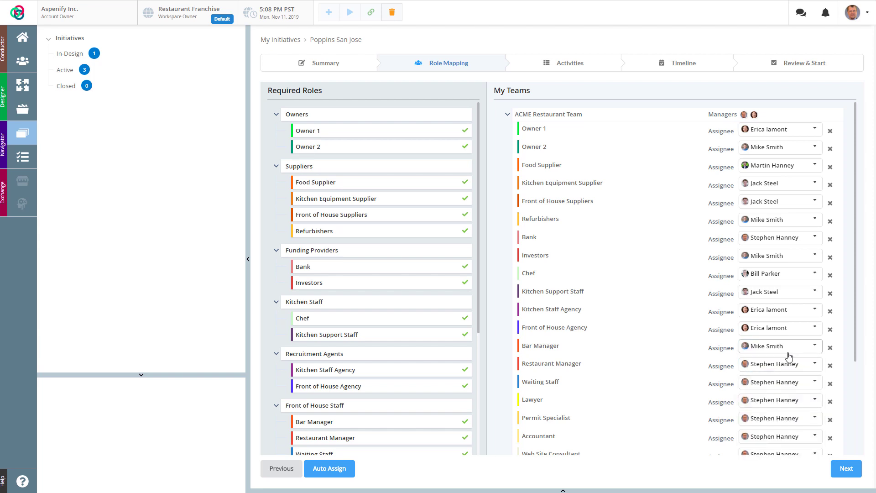
{"action": "left_click", "coordinate": [785, 364]}
{"action": "scroll", "coordinate": [783, 363], "scroll_direction": "down", "scroll_amount": 2}
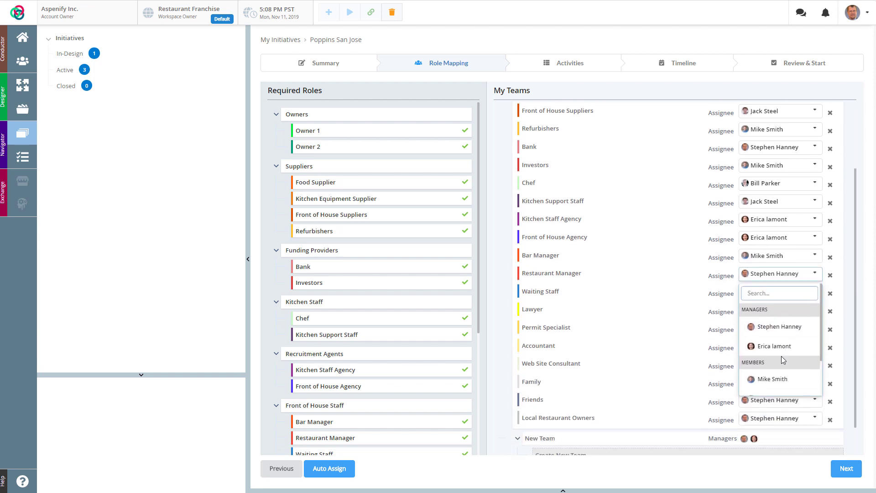
{"action": "left_click", "coordinate": [778, 402]}
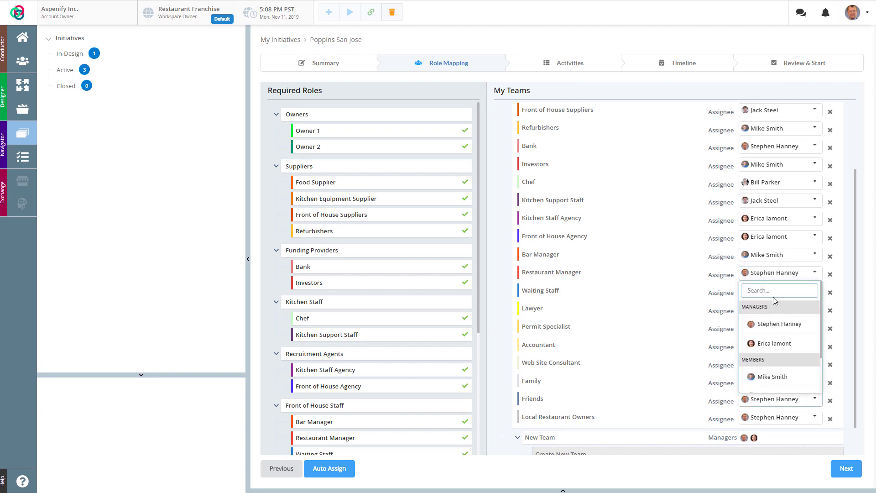
{"action": "left_click", "coordinate": [777, 254]}
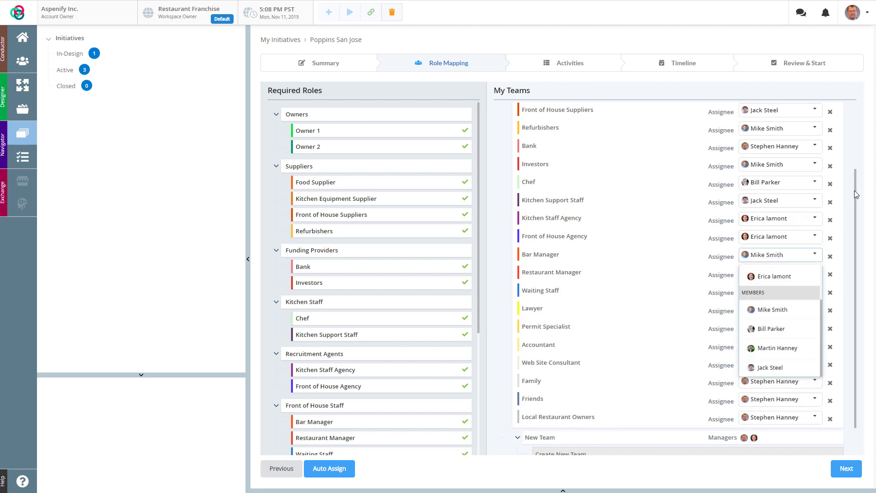
{"action": "scroll", "coordinate": [777, 179], "scroll_direction": "up", "scroll_amount": 2}
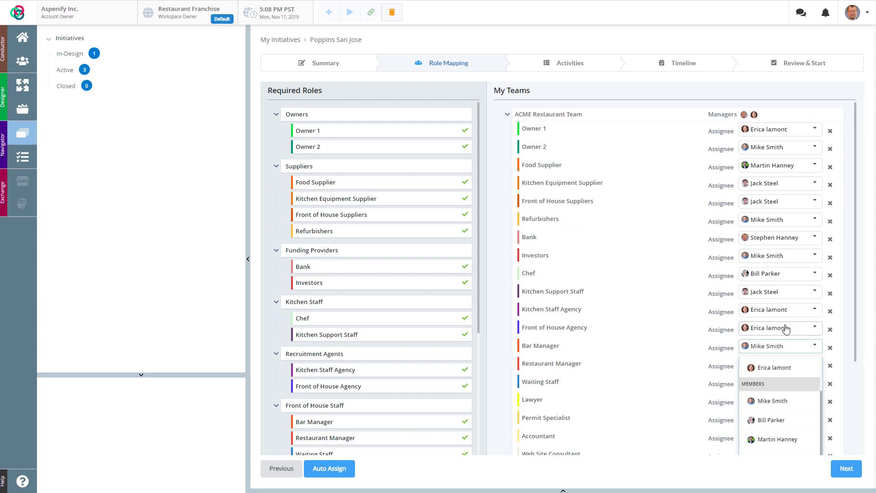
Continue to the initiative's activities and set the duration of Add Management Section under Write Plan to 2 days.
{"action": "left_click", "coordinate": [846, 470]}
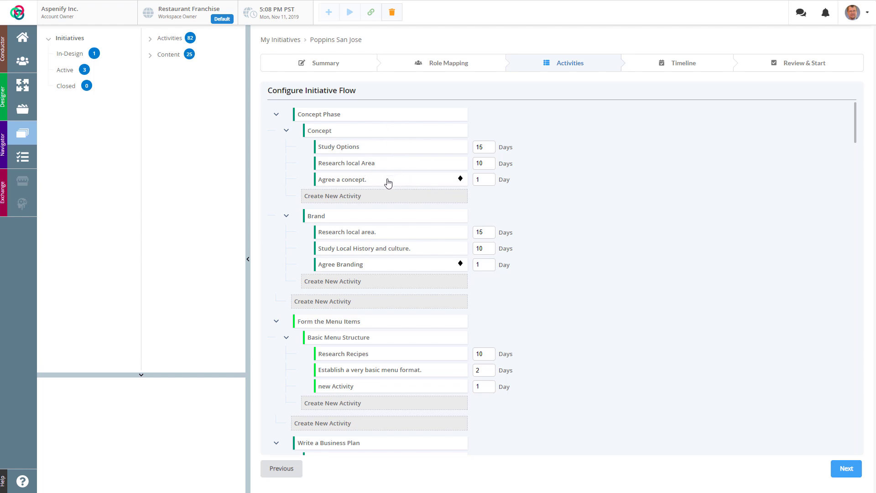
{"action": "scroll", "coordinate": [392, 184], "scroll_direction": "down", "scroll_amount": 4}
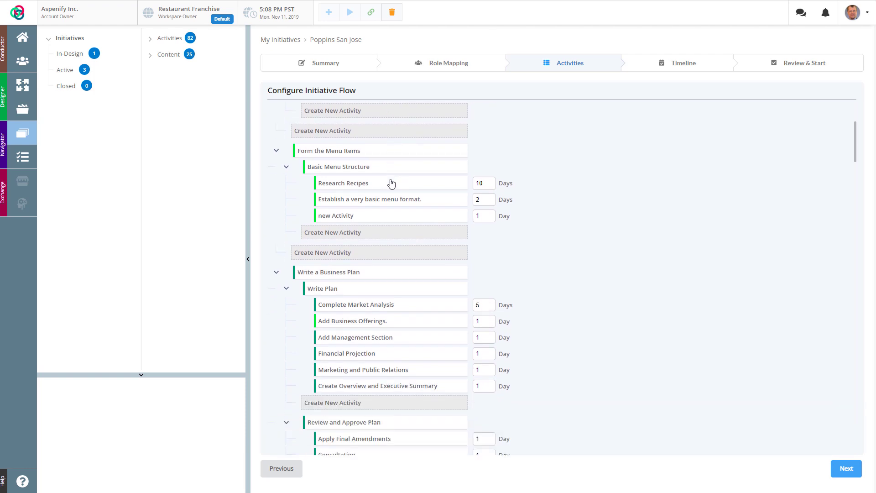
{"action": "scroll", "coordinate": [392, 184], "scroll_direction": "down", "scroll_amount": 7}
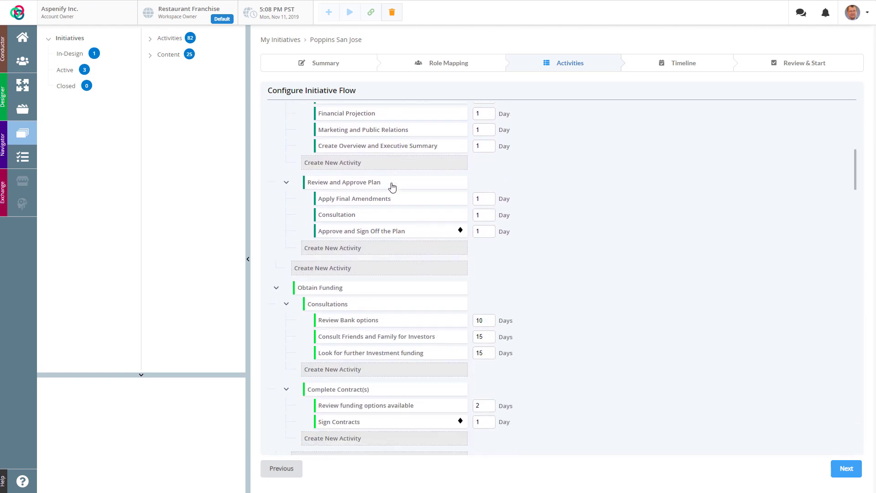
{"action": "scroll", "coordinate": [392, 186], "scroll_direction": "up", "scroll_amount": 5}
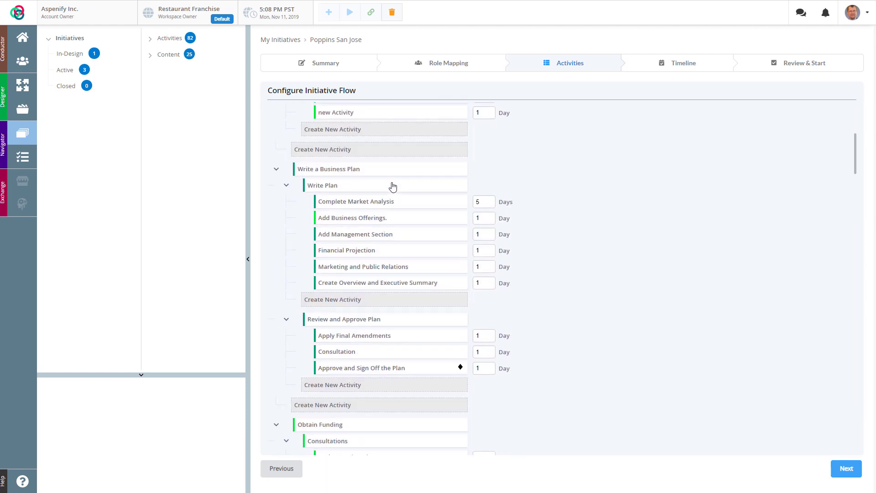
{"action": "left_click", "coordinate": [485, 231]}
{"action": "key", "text": "BackSpace"}
{"action": "type", "text": "2"}
{"action": "left_click", "coordinate": [553, 258]}
{"action": "mouse_move", "coordinate": [384, 284]}
{"action": "left_mouse_down"}
{"action": "mouse_move", "coordinate": [391, 252]}
{"action": "mouse_move", "coordinate": [389, 285]}
{"action": "left_mouse_up"}
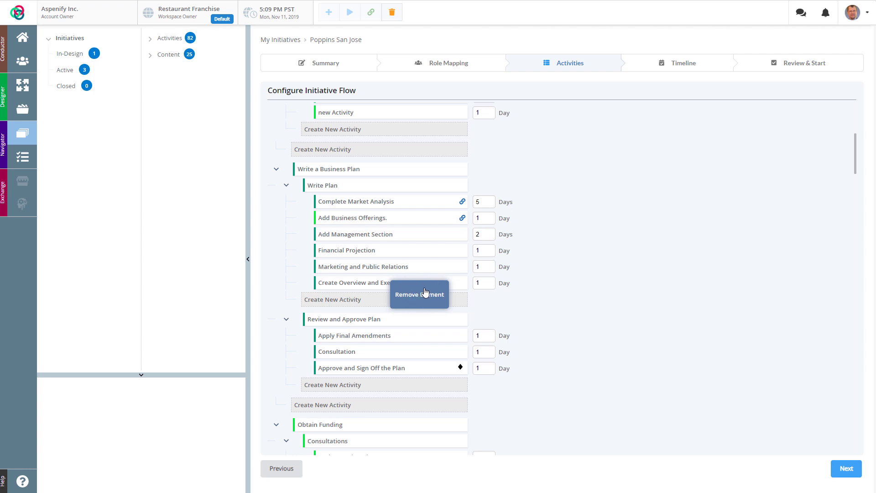
{"action": "left_click", "coordinate": [375, 285]}
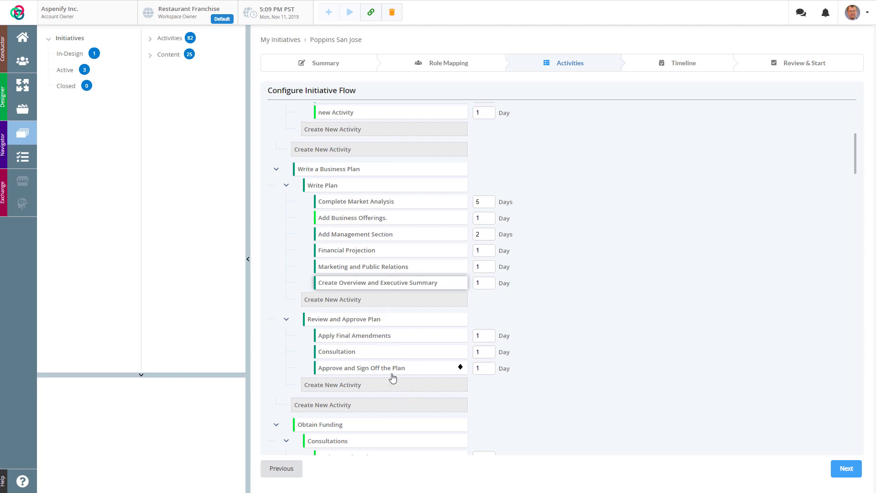
Examine the federal Obtain Legal Counsel activity's summary, user assignments, dependencies, inputs, outputs and references.
{"action": "scroll", "coordinate": [398, 317], "scroll_direction": "down", "scroll_amount": 4}
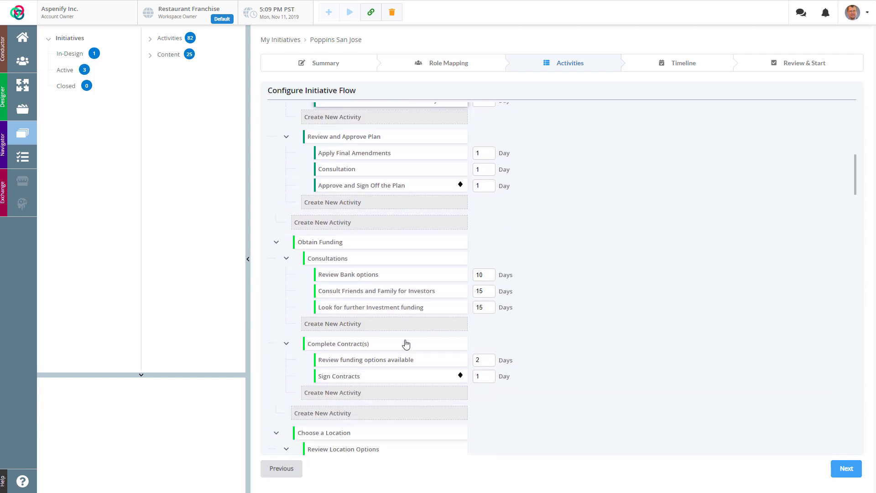
{"action": "scroll", "coordinate": [406, 344], "scroll_direction": "down", "scroll_amount": 7}
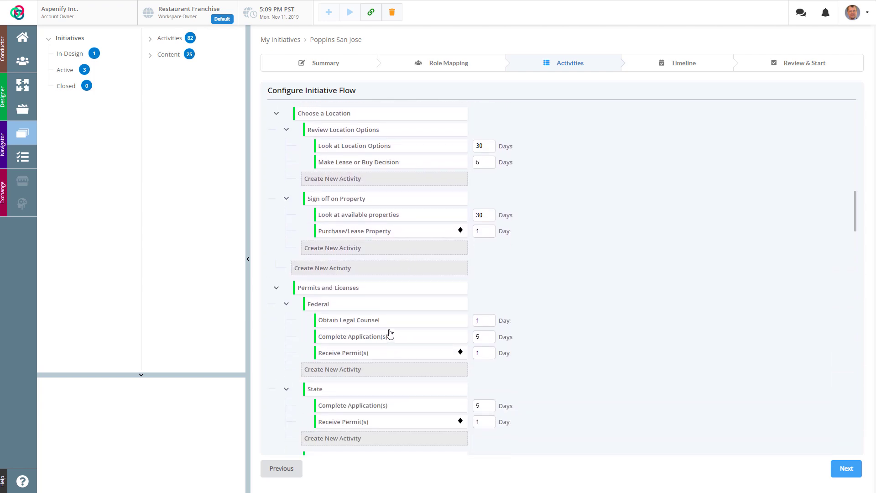
{"action": "left_click", "coordinate": [357, 325]}
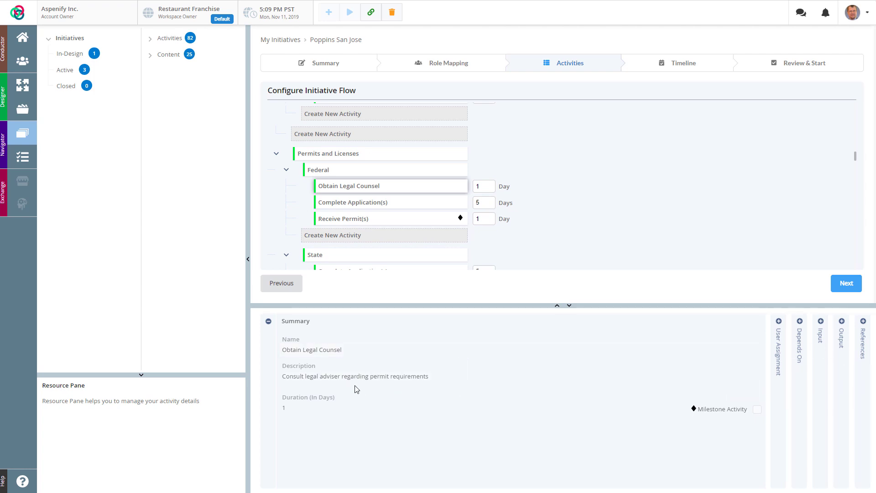
{"action": "left_click", "coordinate": [301, 349]}
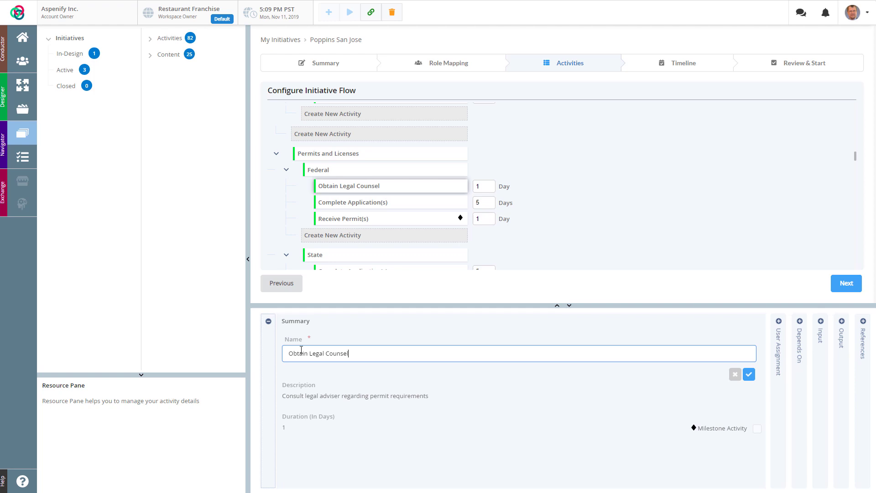
{"action": "left_click", "coordinate": [346, 407]}
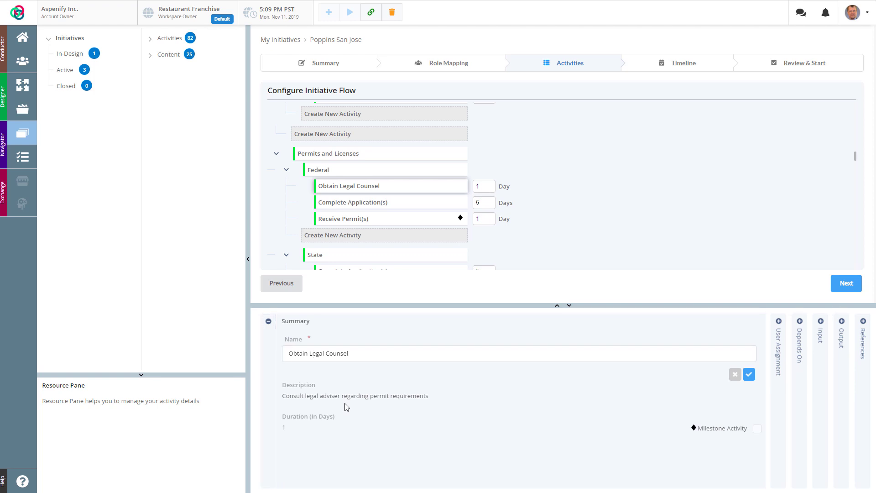
{"action": "left_click", "coordinate": [780, 345]}
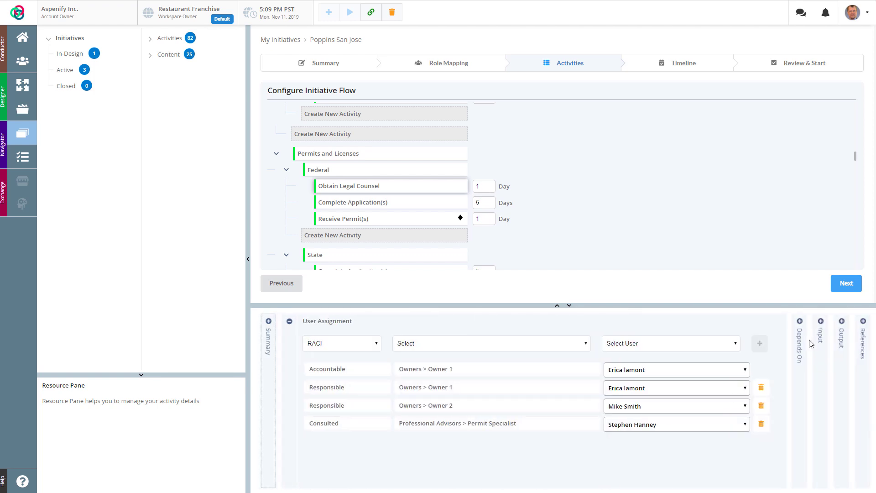
{"action": "left_click", "coordinate": [803, 344]}
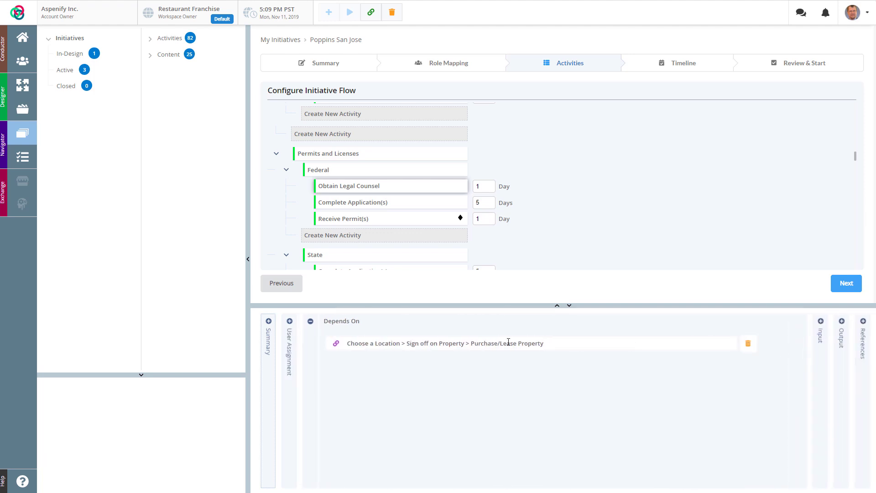
{"action": "left_click", "coordinate": [822, 345]}
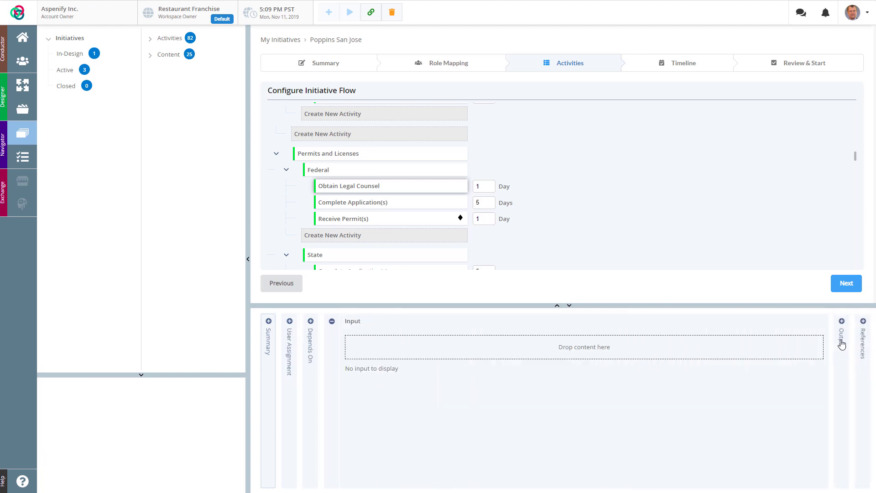
{"action": "left_click", "coordinate": [843, 345]}
{"action": "left_click", "coordinate": [863, 344]}
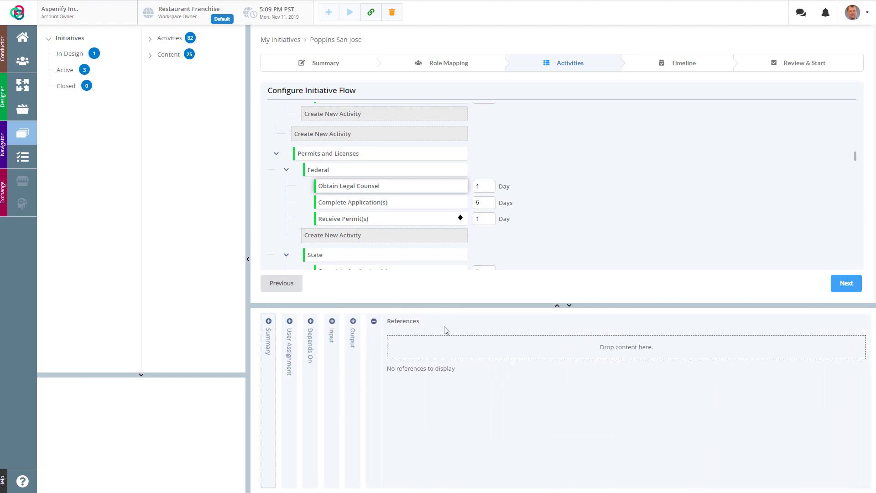
Add the Bank Loan Form and Food Safety content as references of Obtain Legal Counsel, and close its details.
{"action": "left_click", "coordinate": [150, 55]}
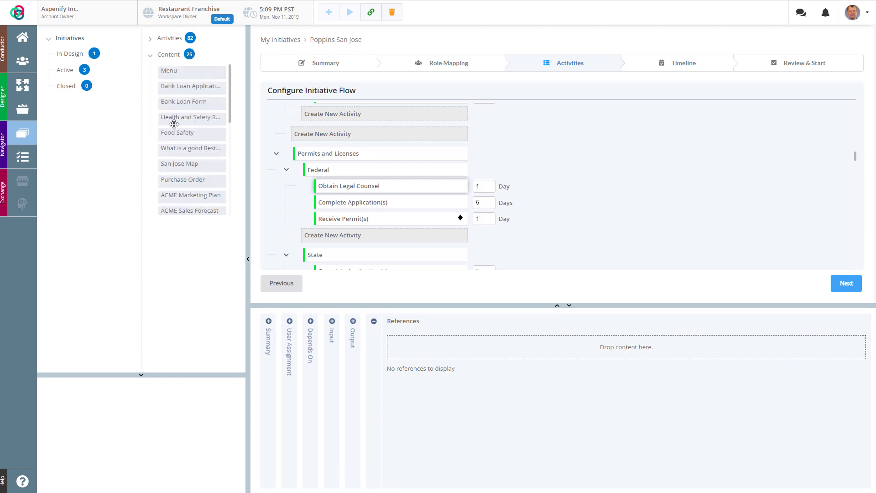
{"action": "left_click_drag", "start_coordinate": [179, 101], "coordinate": [588, 369]}
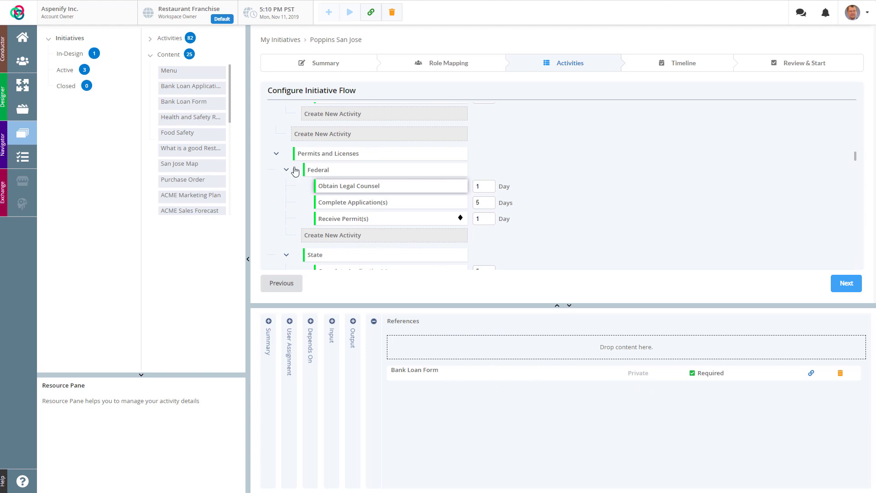
{"action": "left_click_drag", "start_coordinate": [184, 133], "coordinate": [484, 349]}
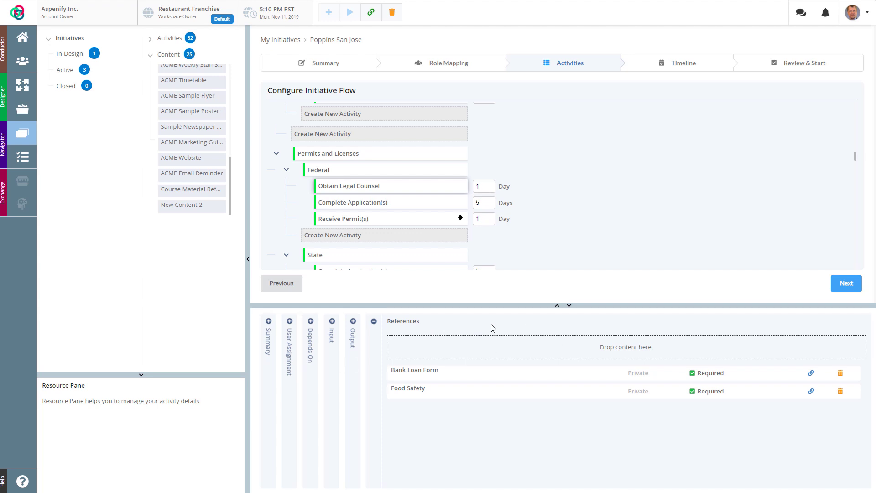
{"action": "left_click", "coordinate": [570, 306]}
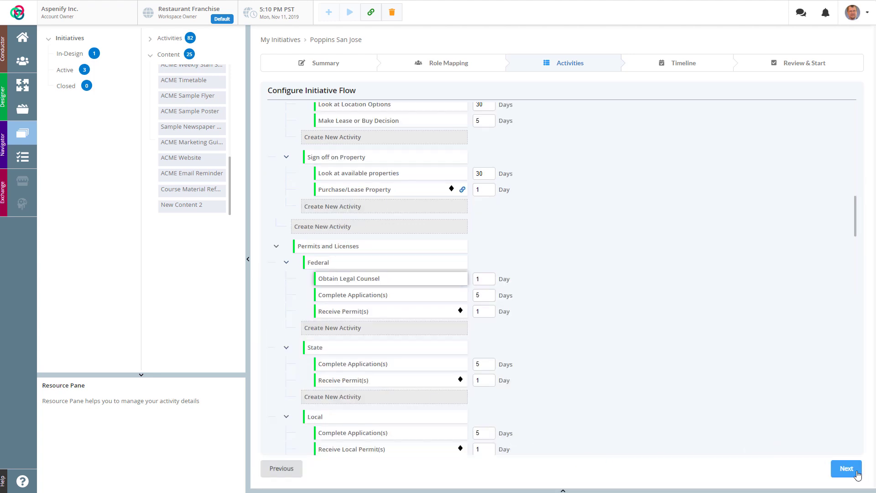
Continue to the initiative's timeline and set its contingency and holidays allowance to 10.
{"action": "left_click", "coordinate": [845, 471]}
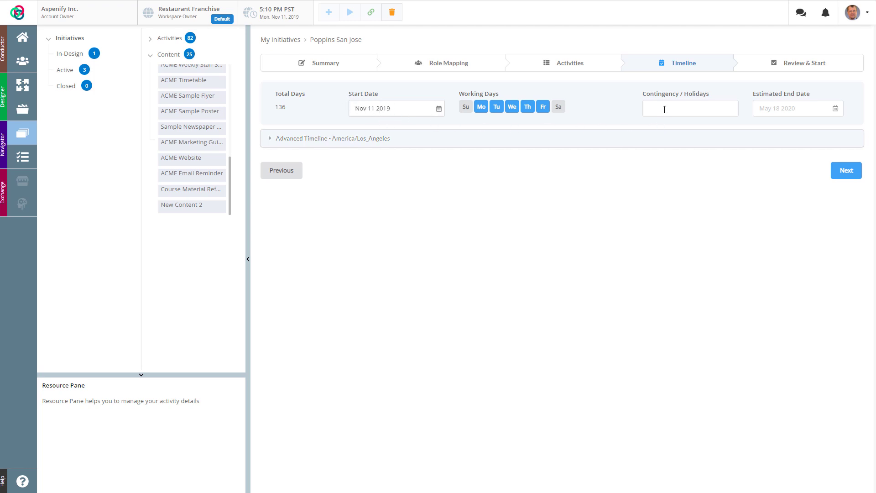
{"action": "left_click", "coordinate": [710, 111]}
{"action": "type", "text": "10"}
Try including Sunday and Saturday as working days, and exclude both again.
{"action": "left_click", "coordinate": [466, 106]}
{"action": "left_click", "coordinate": [557, 108]}
{"action": "left_click", "coordinate": [463, 108]}
{"action": "left_click", "coordinate": [559, 108]}
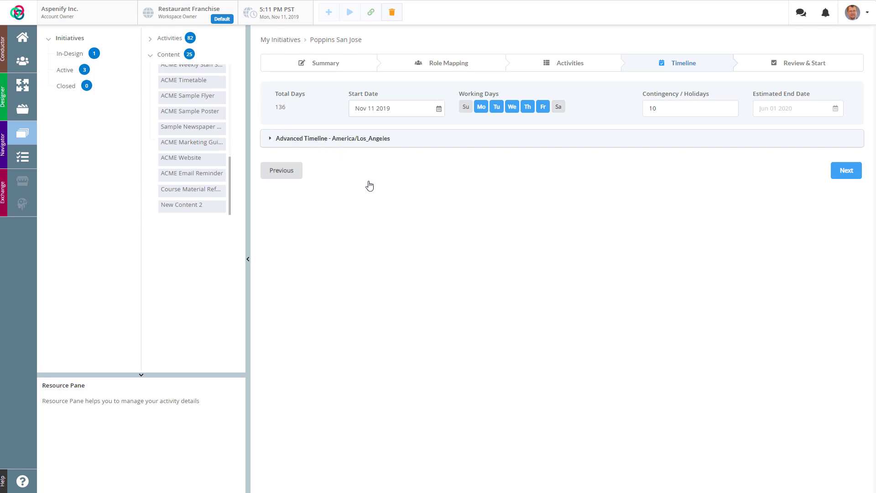
Expand the advanced timeline and examine how the initiative's activities are scheduled across the Gantt chart.
{"action": "left_click", "coordinate": [363, 139]}
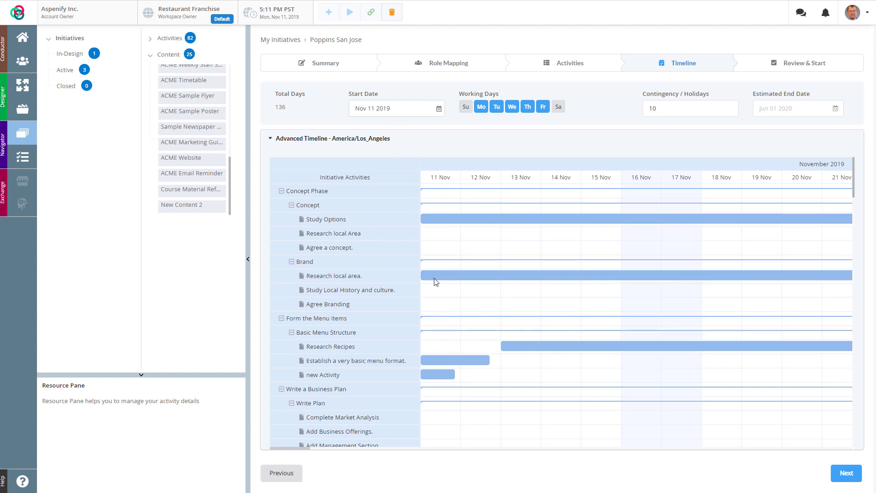
{"action": "left_click_drag", "start_coordinate": [857, 182], "coordinate": [866, 221]}
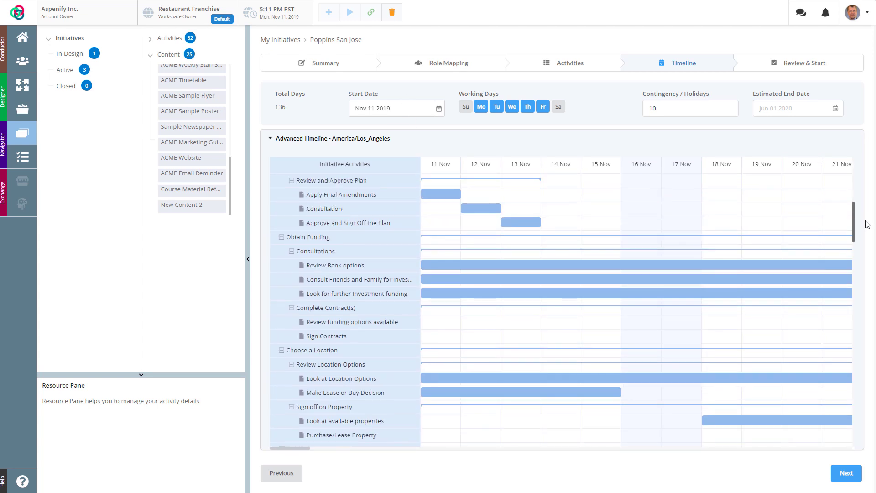
{"action": "mouse_move", "coordinate": [297, 454]}
{"action": "left_mouse_down"}
{"action": "mouse_move", "coordinate": [446, 449]}
{"action": "mouse_move", "coordinate": [279, 449]}
{"action": "mouse_move", "coordinate": [320, 450]}
{"action": "mouse_move", "coordinate": [293, 452]}
{"action": "left_mouse_up"}
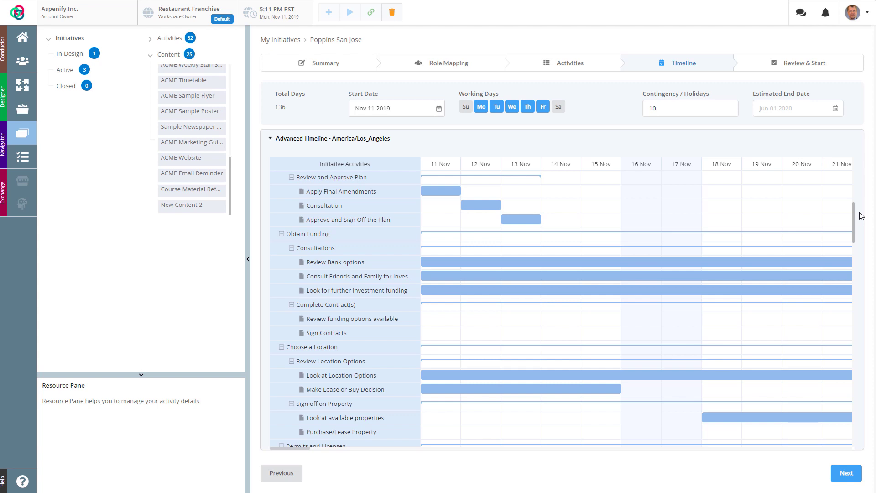
Continue to the initiative's review, kick off Poppins San Jose, and open its progress board.
{"action": "left_click", "coordinate": [846, 474]}
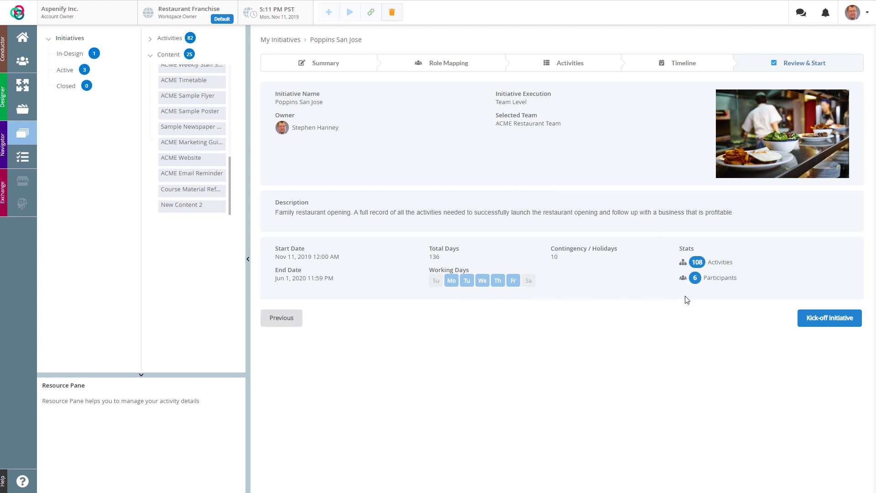
{"action": "left_click", "coordinate": [832, 319]}
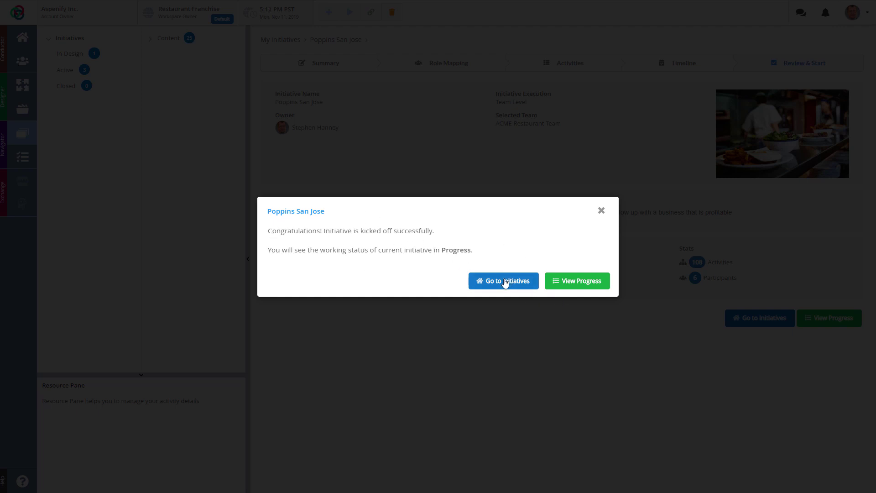
{"action": "left_click", "coordinate": [581, 283]}
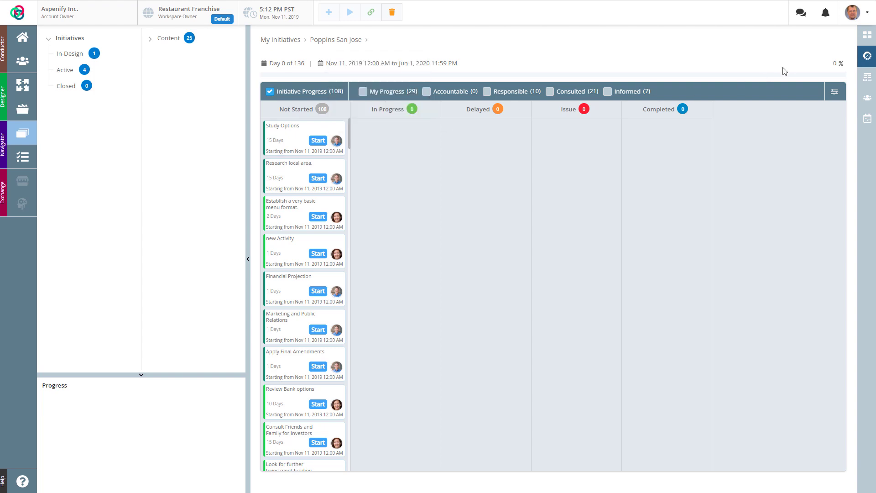
Start the Study Options activity, raise its progress to full, and mark it as complete.
{"action": "mouse_move", "coordinate": [22, 134]}
{"action": "left_click", "coordinate": [318, 141]}
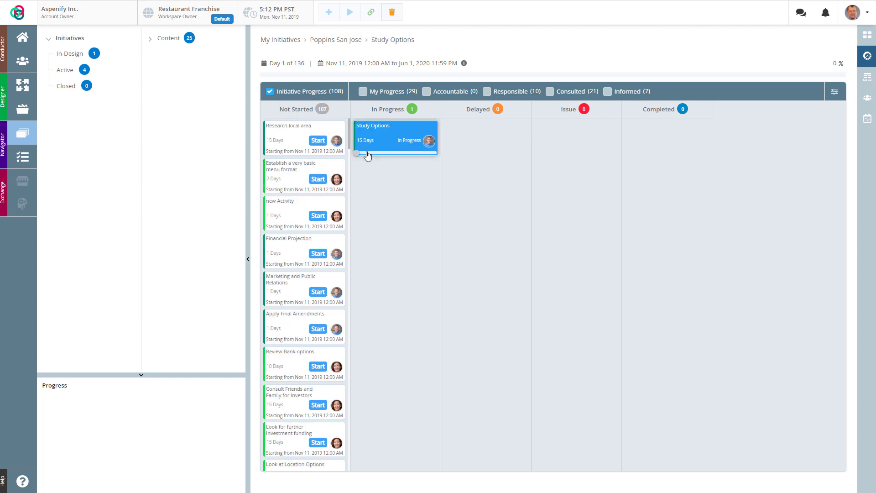
{"action": "left_click_drag", "start_coordinate": [356, 152], "coordinate": [448, 159]}
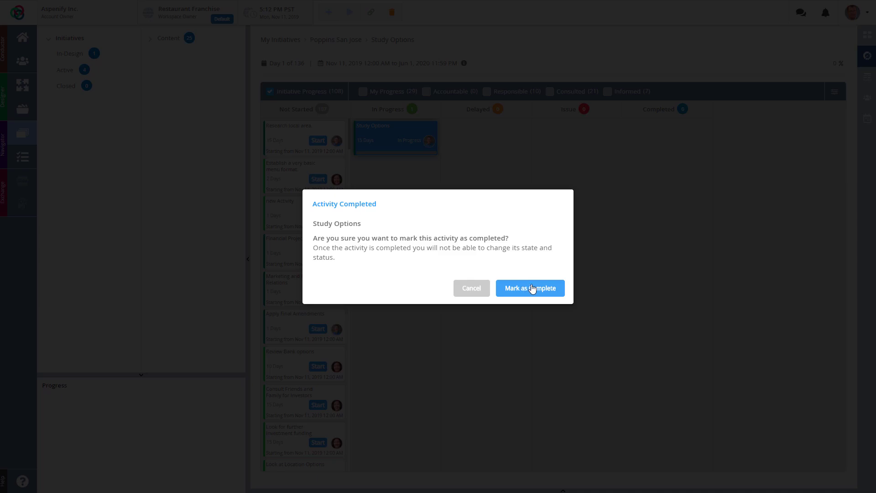
{"action": "left_click", "coordinate": [532, 290]}
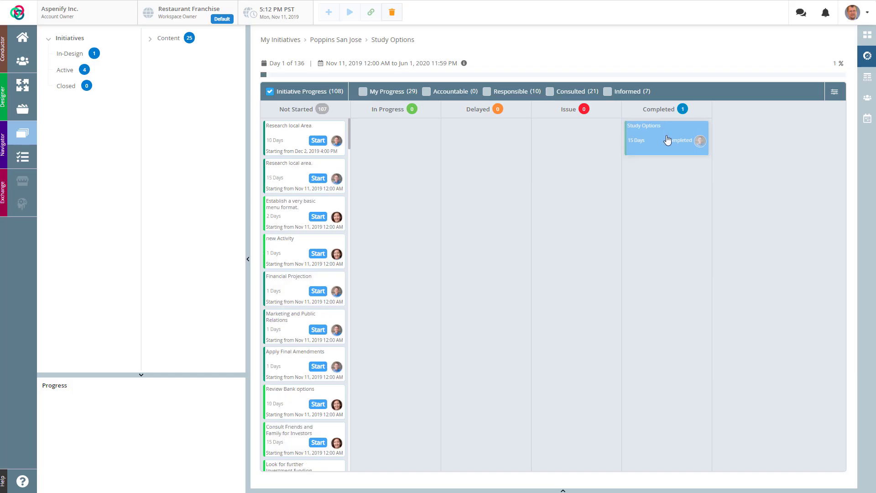
Start both Research local area activities, setting the 10-day one to about 73% complete and the 15-day one to about two thirds.
{"action": "left_click", "coordinate": [318, 140]}
{"action": "left_click_drag", "start_coordinate": [370, 156], "coordinate": [415, 155]}
{"action": "left_click", "coordinate": [395, 163]}
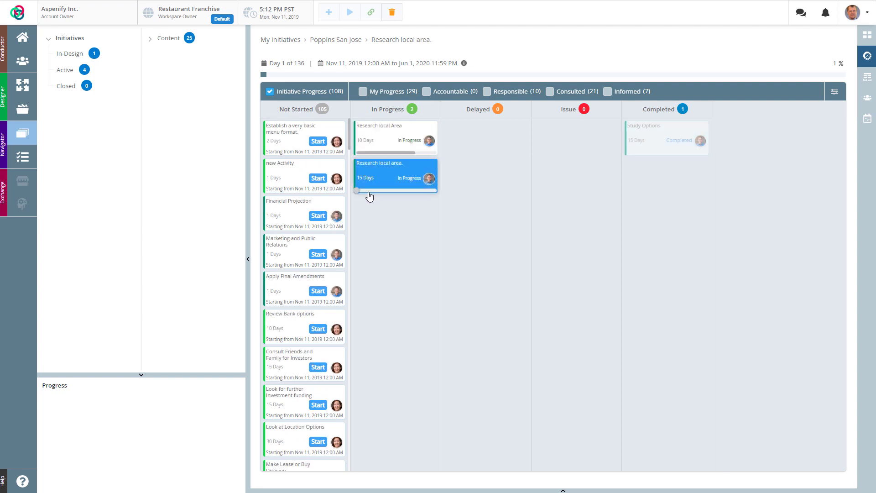
{"action": "left_click_drag", "start_coordinate": [368, 190], "coordinate": [408, 191]}
Start Establish a very basic menu format at about three quarters complete, and new Activity at about half complete.
{"action": "left_click", "coordinate": [318, 141]}
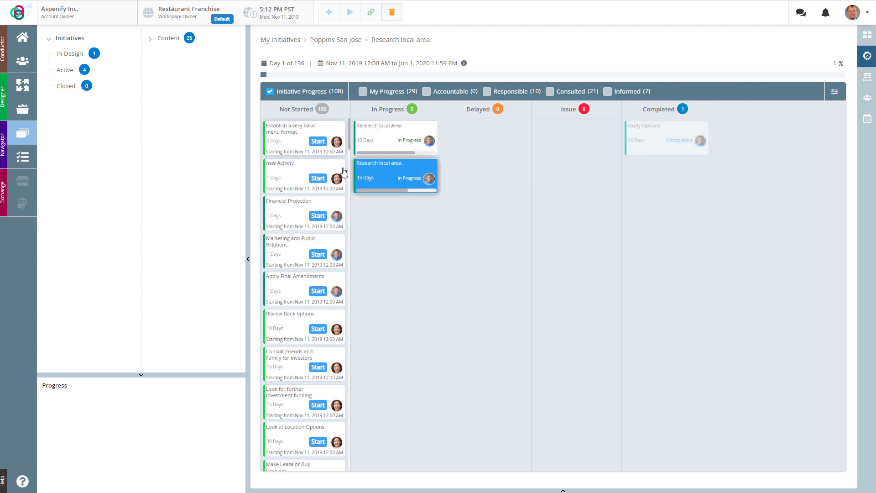
{"action": "left_click_drag", "start_coordinate": [359, 228], "coordinate": [418, 229]}
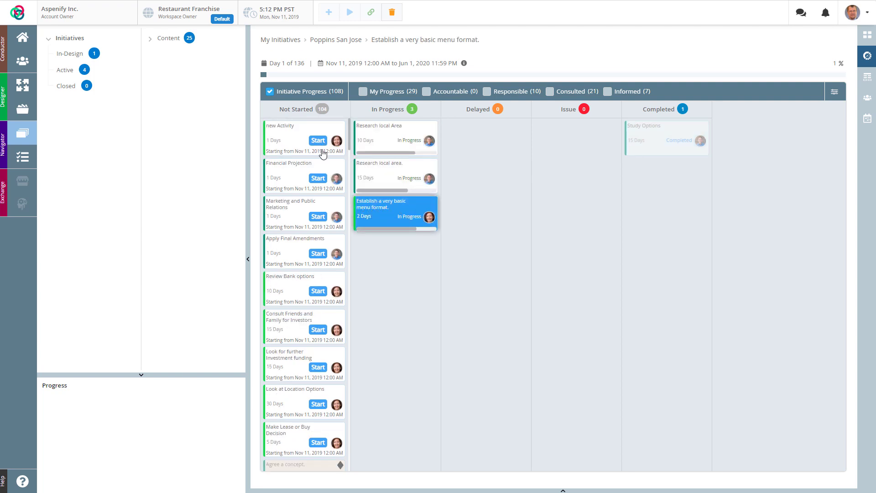
{"action": "left_click", "coordinate": [319, 140]}
{"action": "left_click_drag", "start_coordinate": [361, 268], "coordinate": [400, 265]}
Start Financial Projection and Marketing and Public Relations, setting each to somewhat under two thirds or about two thirds complete.
{"action": "left_click", "coordinate": [318, 141]}
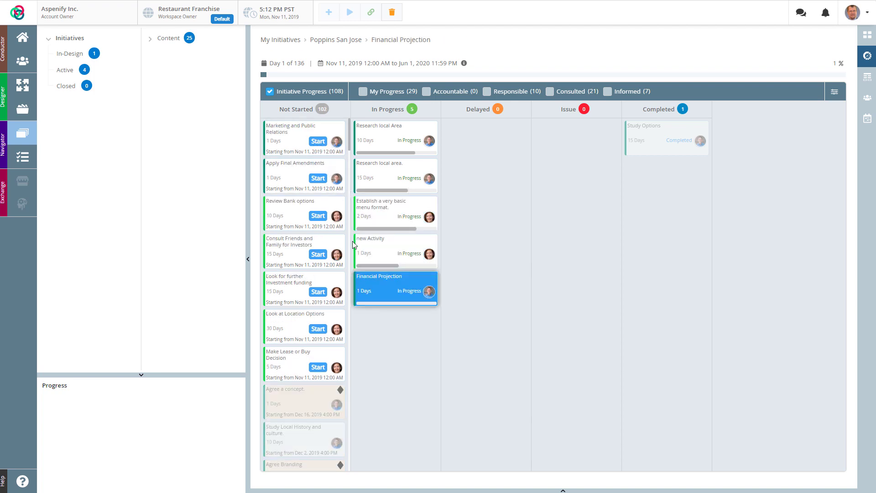
{"action": "left_click_drag", "start_coordinate": [359, 304], "coordinate": [407, 305]}
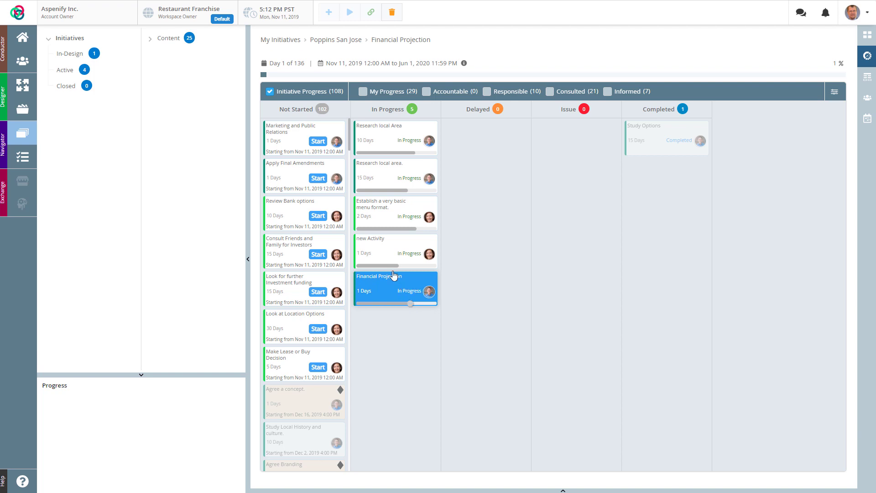
{"action": "left_click", "coordinate": [318, 141]}
{"action": "left_click", "coordinate": [360, 341]}
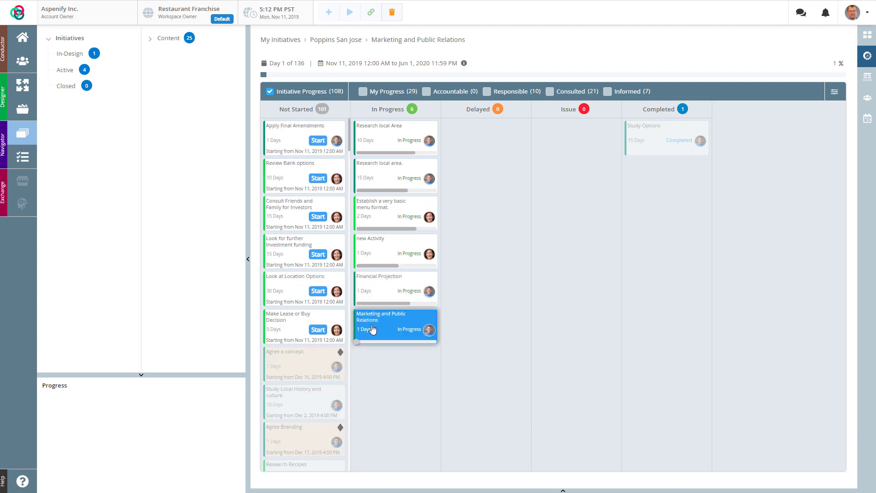
{"action": "left_click_drag", "start_coordinate": [361, 341], "coordinate": [405, 342]}
Start Apply Final Amendments and Review Bank options, and set the progress of each to about two thirds.
{"action": "left_click", "coordinate": [318, 140]}
{"action": "left_click", "coordinate": [375, 356]}
{"action": "left_click_drag", "start_coordinate": [360, 382], "coordinate": [406, 383]}
{"action": "left_click", "coordinate": [318, 141]}
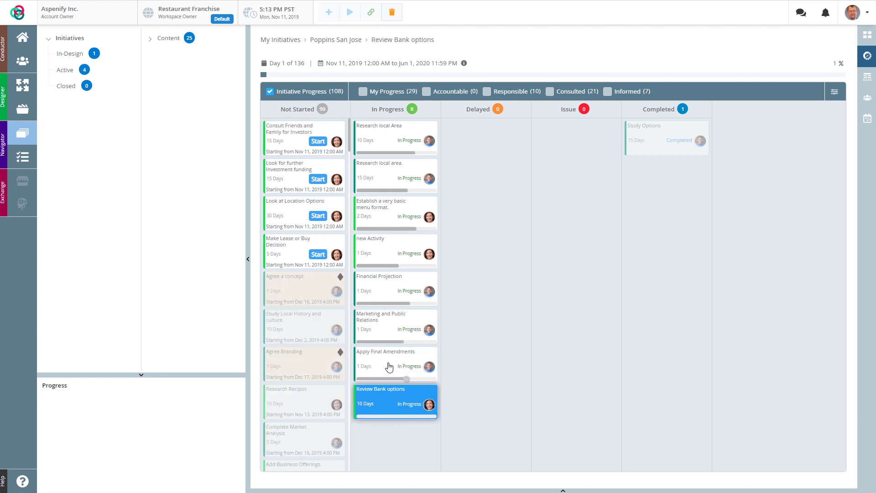
{"action": "left_click_drag", "start_coordinate": [362, 416], "coordinate": [413, 415]}
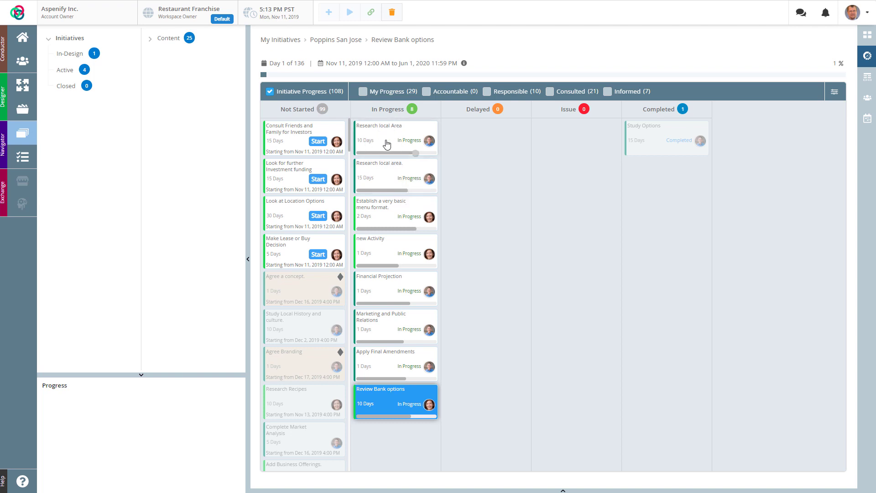
Open the 10-day Research local Area activity and review its status, summary, user assignments, dependencies, input, output and references.
{"action": "mouse_move", "coordinate": [416, 156]}
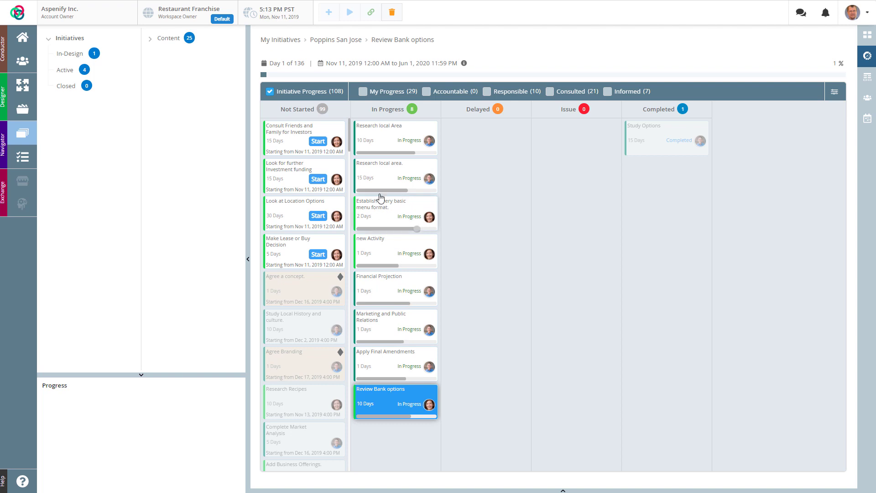
{"action": "mouse_move", "coordinate": [189, 16]}
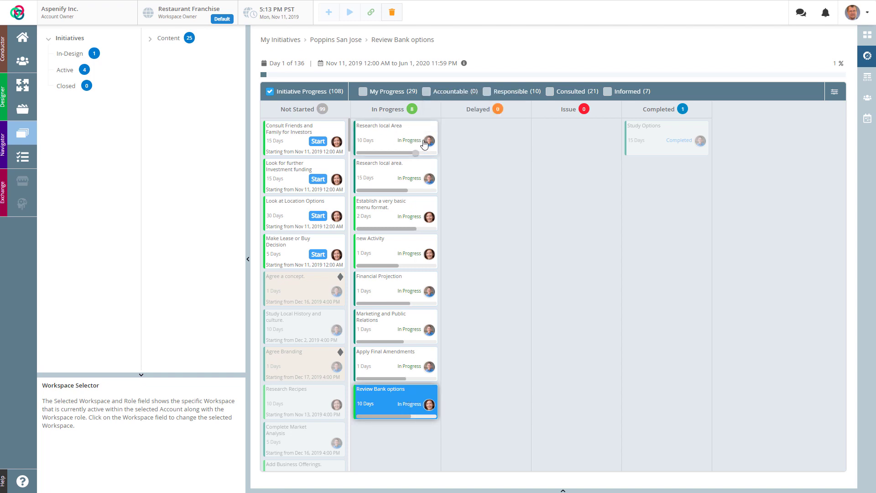
{"action": "mouse_move", "coordinate": [430, 143]}
{"action": "left_click", "coordinate": [395, 138]}
{"action": "left_click", "coordinate": [396, 139]}
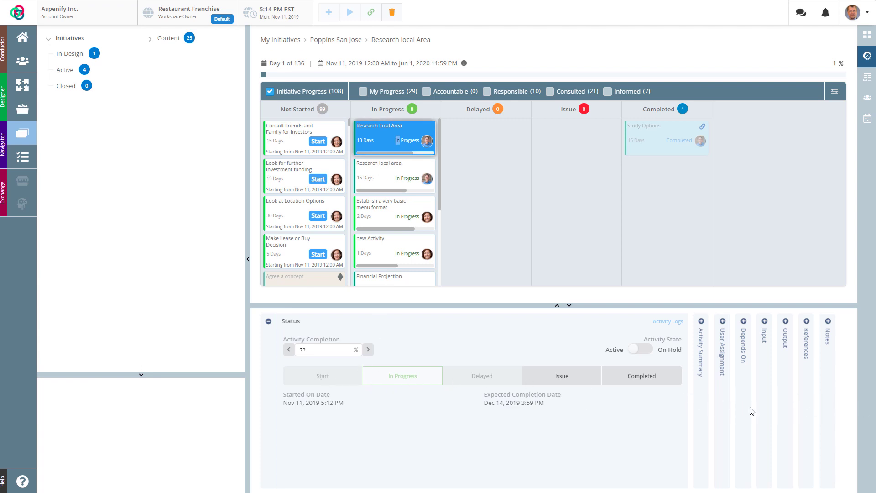
{"action": "mouse_move", "coordinate": [382, 137]}
{"action": "left_click", "coordinate": [704, 352]}
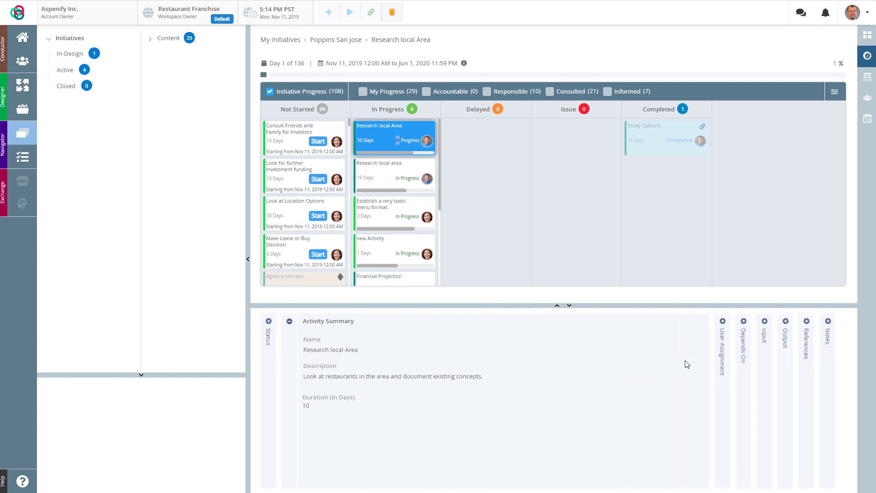
{"action": "left_click", "coordinate": [725, 347]}
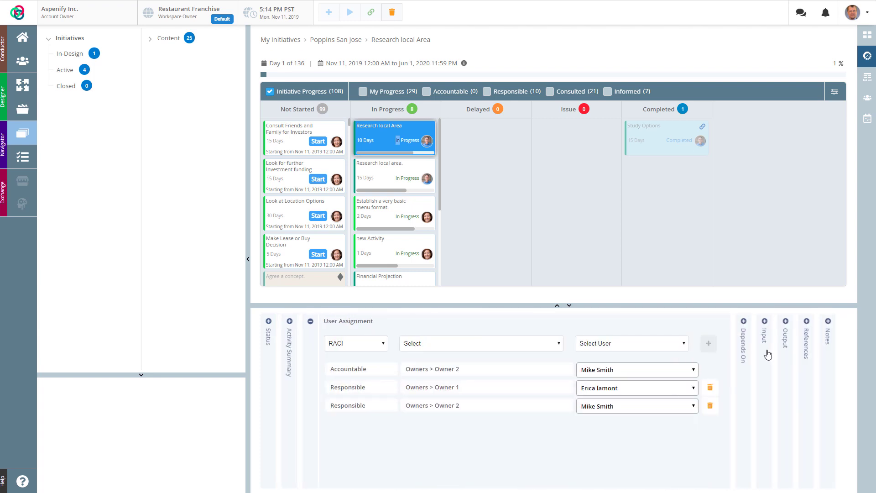
{"action": "left_click", "coordinate": [748, 347]}
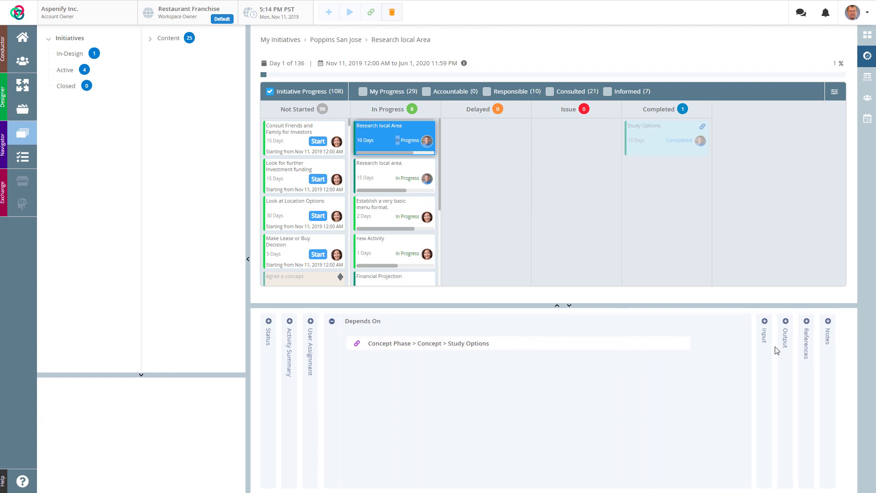
{"action": "left_click", "coordinate": [764, 348]}
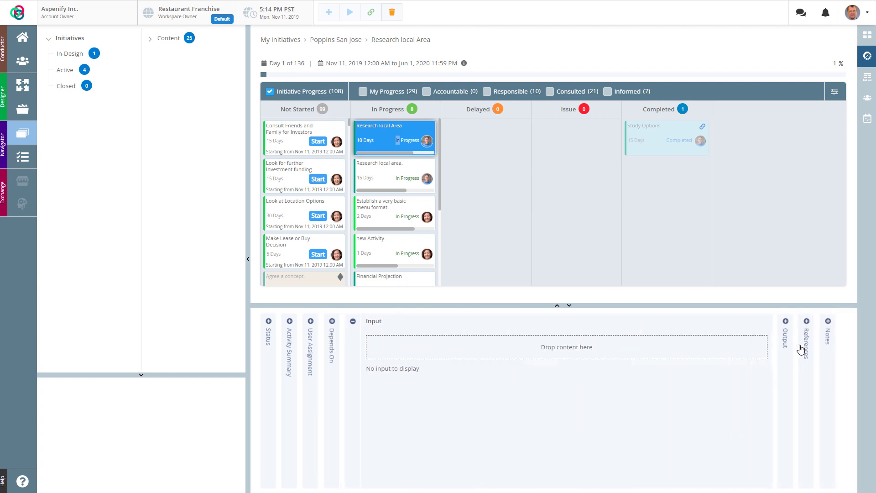
{"action": "left_click", "coordinate": [787, 346]}
{"action": "left_click", "coordinate": [806, 346]}
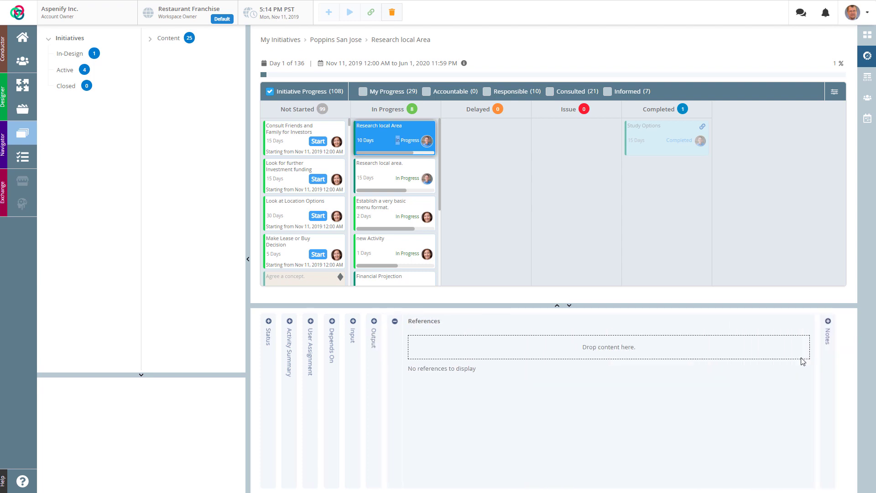
Add a note reading "new note" to the Research local Area activity.
{"action": "left_click", "coordinate": [828, 343]}
{"action": "left_click", "coordinate": [819, 327]}
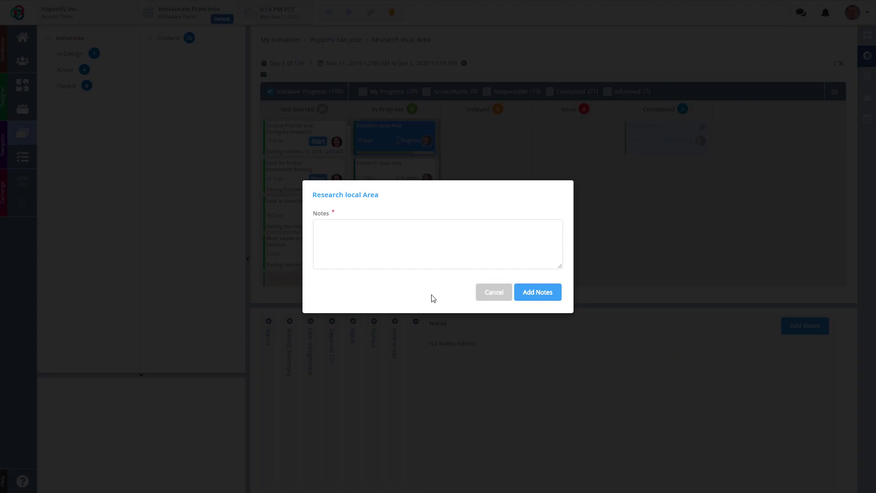
{"action": "left_click", "coordinate": [394, 223]}
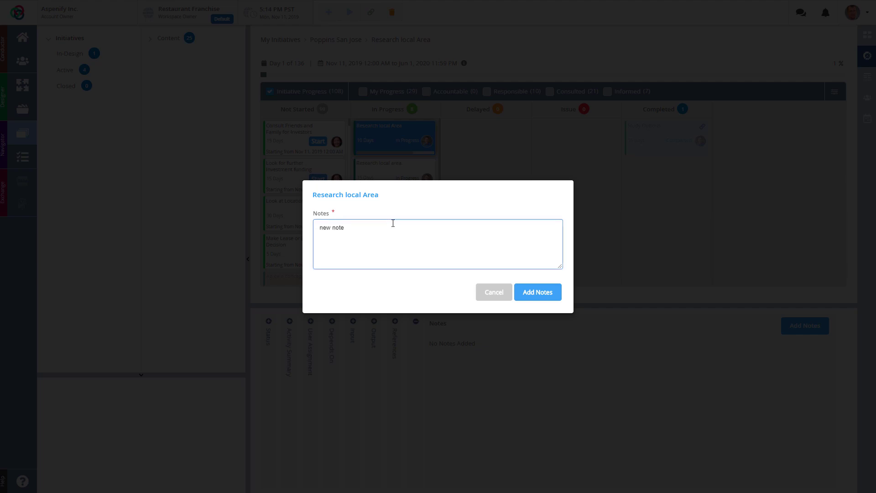
{"action": "left_click", "coordinate": [544, 294]}
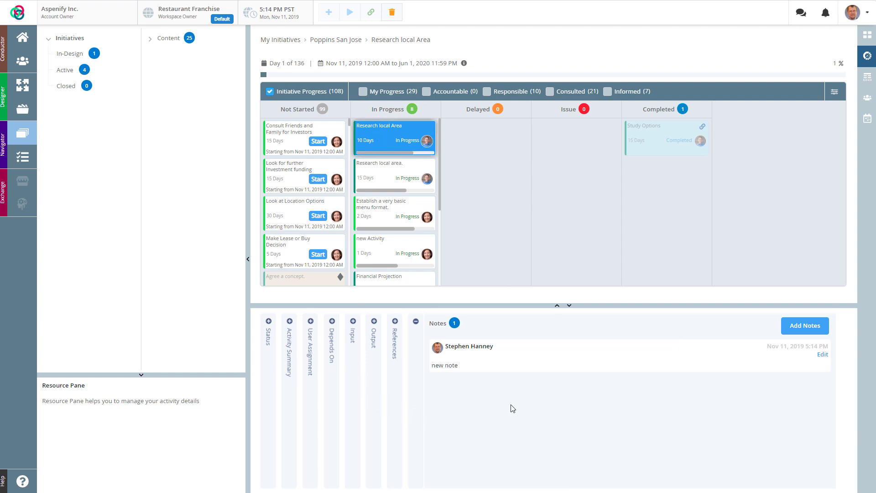
Create an issue on Research local Area with the reason "There is a problem" and the recommended action "Need help".
{"action": "left_click", "coordinate": [269, 372]}
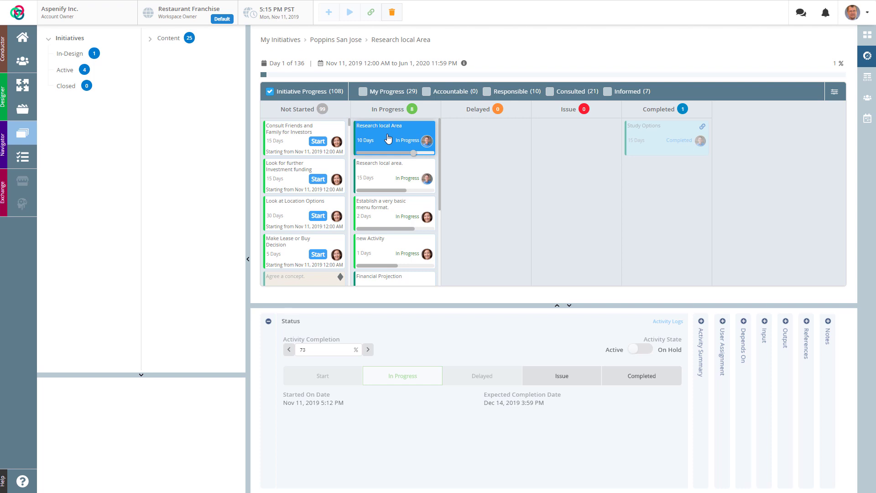
{"action": "left_click", "coordinate": [563, 377]}
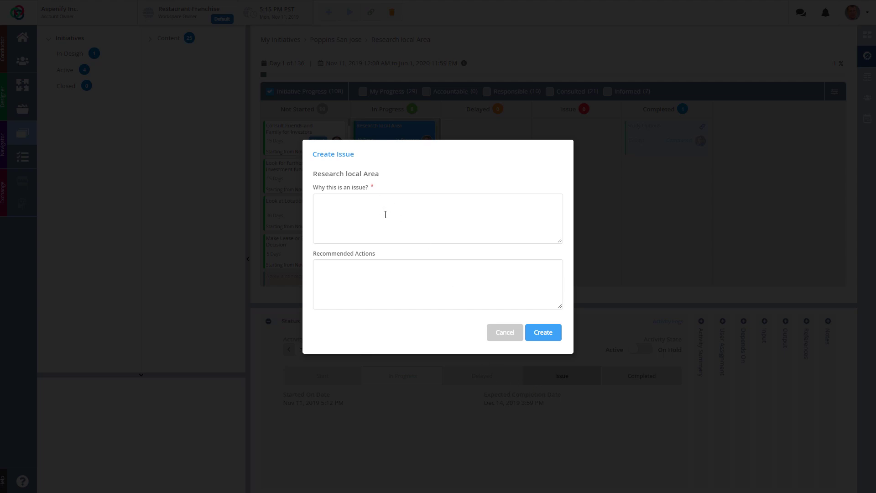
{"action": "left_click", "coordinate": [386, 213]}
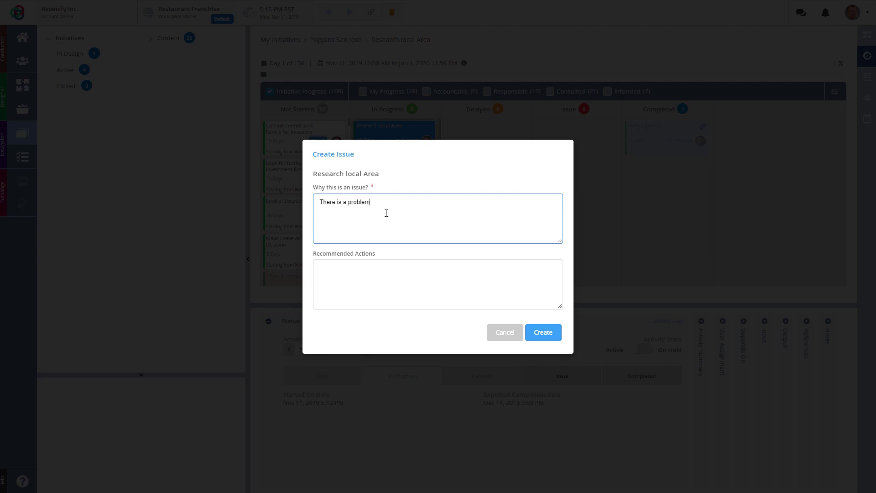
{"action": "left_click", "coordinate": [345, 270]}
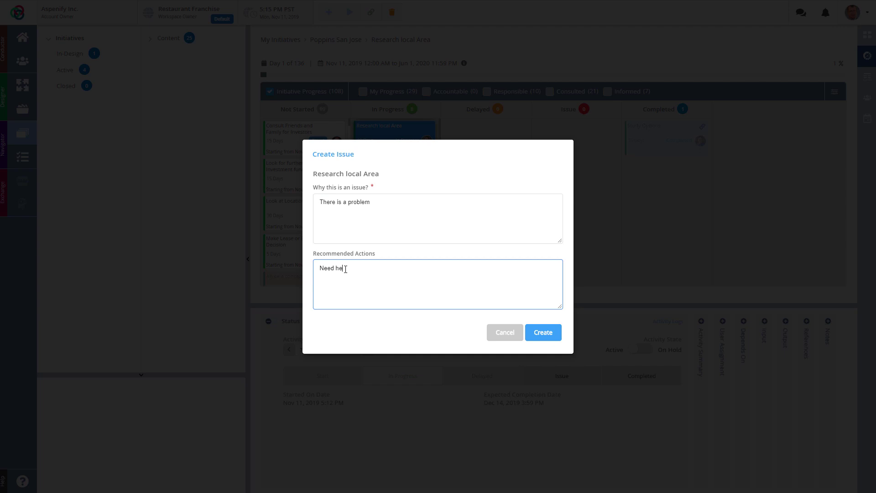
{"action": "left_click", "coordinate": [542, 334]}
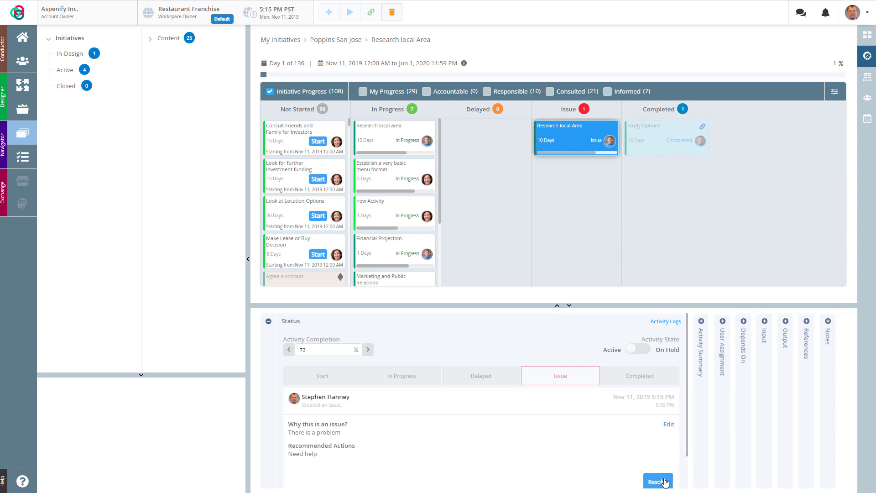
Examine the issue entry in the activity logs of Research local Area, and close the logs.
{"action": "left_click", "coordinate": [663, 322]}
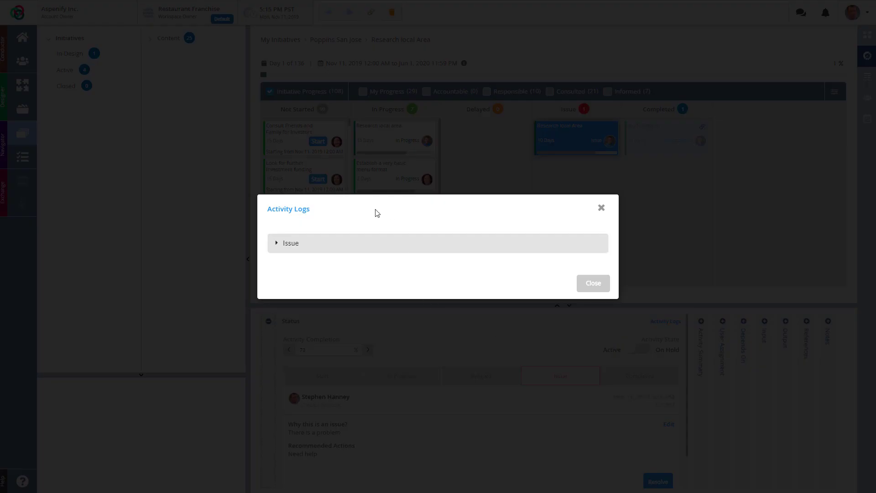
{"action": "left_click", "coordinate": [275, 245]}
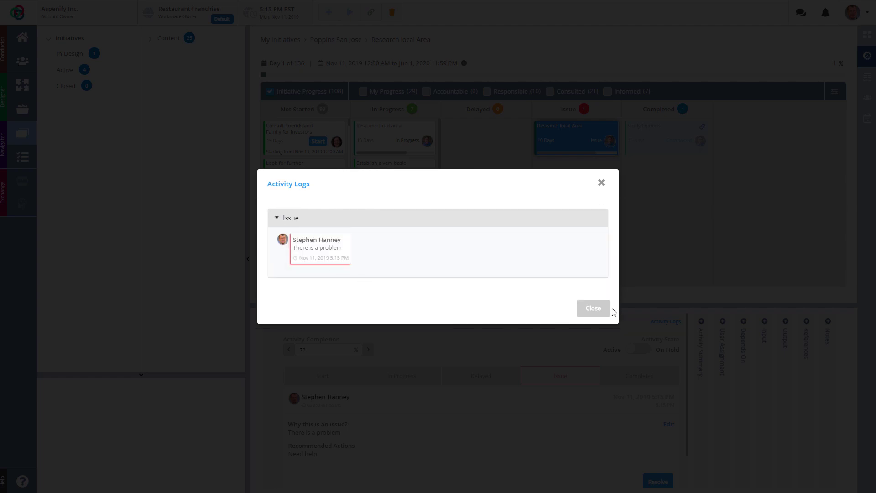
{"action": "left_click", "coordinate": [595, 311]}
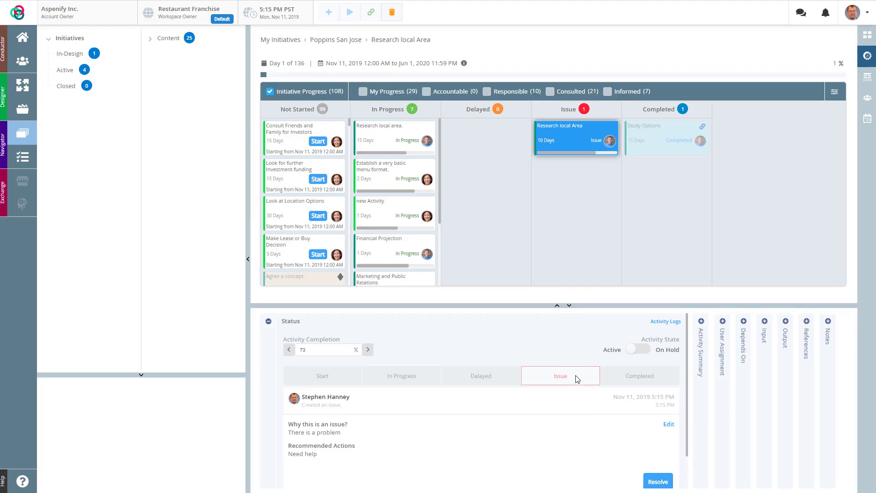
{"action": "mouse_move", "coordinate": [533, 137]}
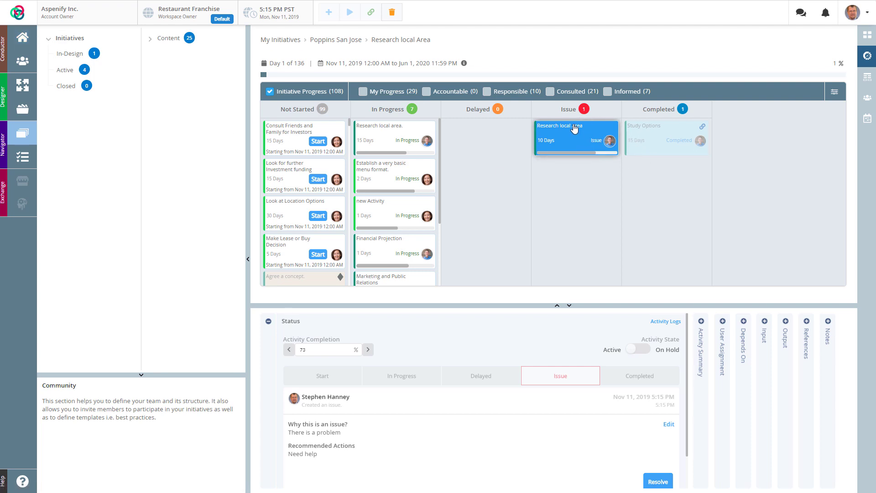
{"action": "mouse_move", "coordinate": [583, 131]}
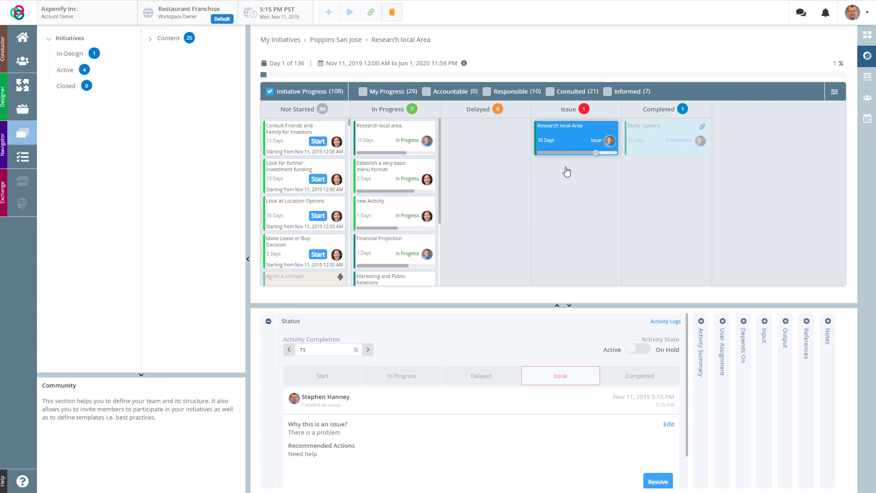
Resolve the issue on Research local Area with the comment "all good now", without marking the activity as completed.
{"action": "left_click", "coordinate": [653, 484]}
{"action": "left_click", "coordinate": [381, 296]}
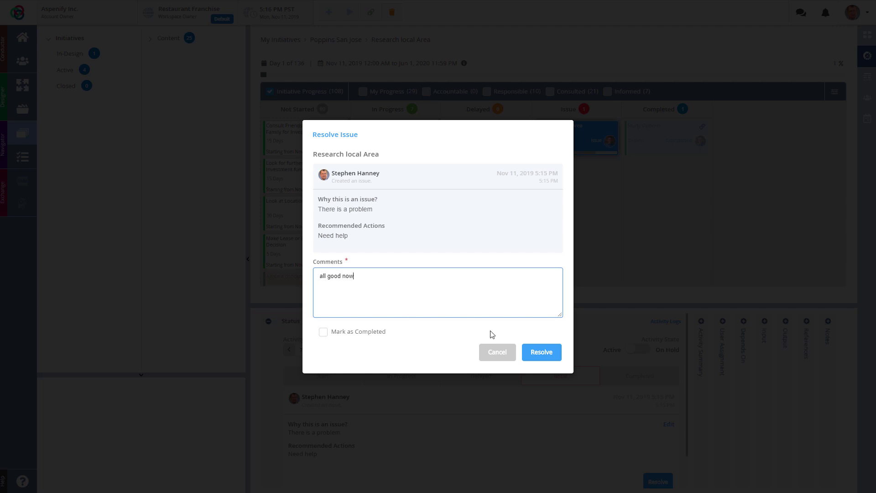
{"action": "type", "text": "all good now"}
{"action": "left_click", "coordinate": [539, 354]}
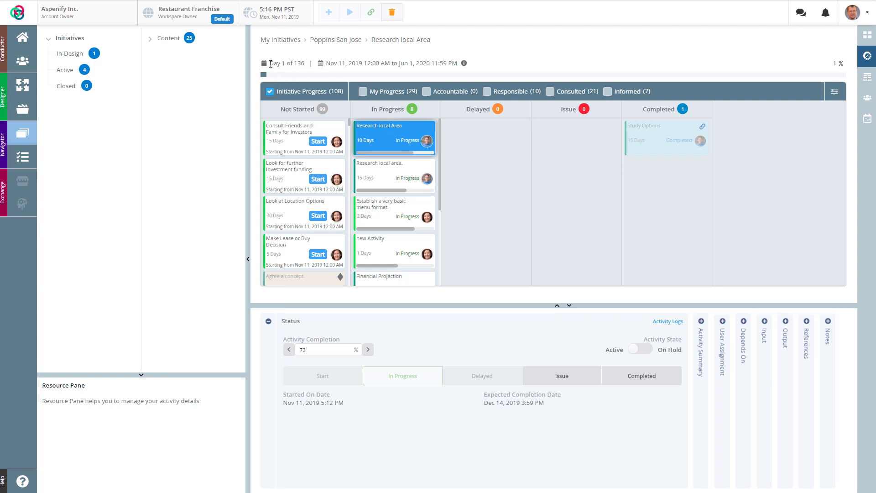
Move the 10-day Research local Area activity from In Progress to Completed and confirm marking it as complete.
{"action": "left_click_drag", "start_coordinate": [270, 64], "coordinate": [303, 62]}
{"action": "left_click_drag", "start_coordinate": [401, 141], "coordinate": [667, 137]}
{"action": "left_click", "coordinate": [530, 288]}
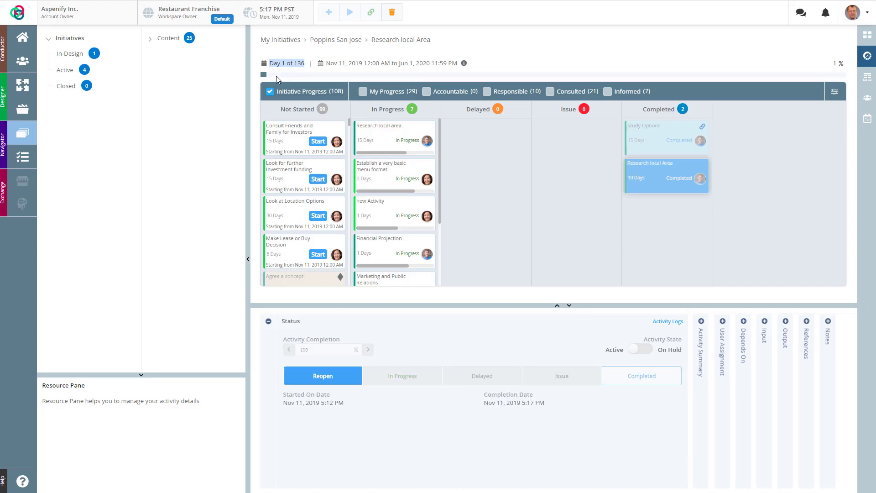
Mark the in-progress activities Research local area., Establish a very basic menu format. and new Activity as complete.
{"action": "left_click_drag", "start_coordinate": [389, 153], "coordinate": [450, 156]}
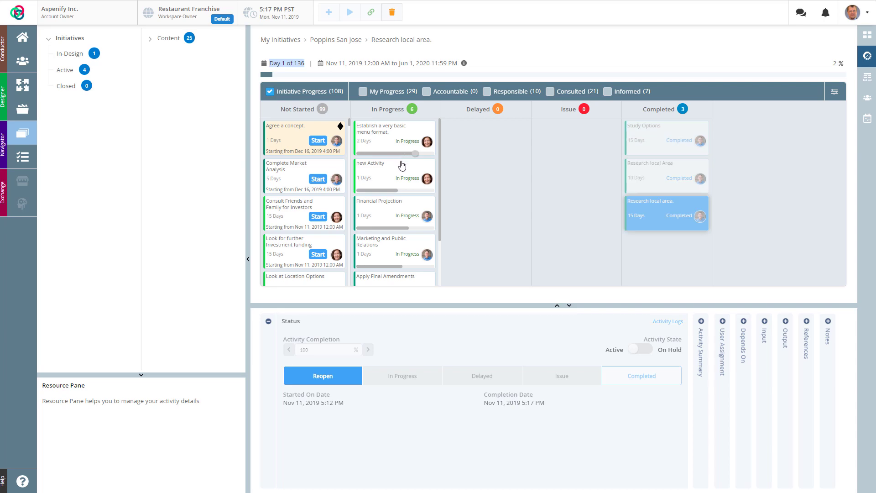
{"action": "left_click_drag", "start_coordinate": [441, 157], "coordinate": [454, 162]}
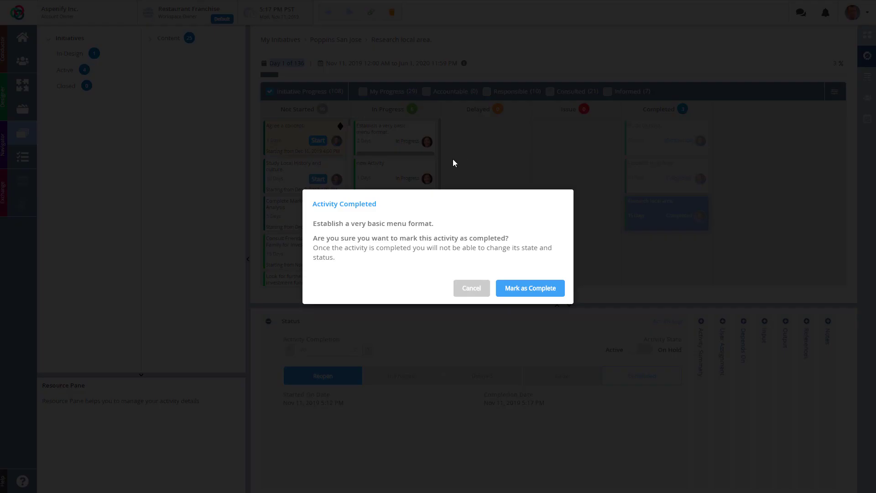
{"action": "left_click", "coordinate": [524, 287]}
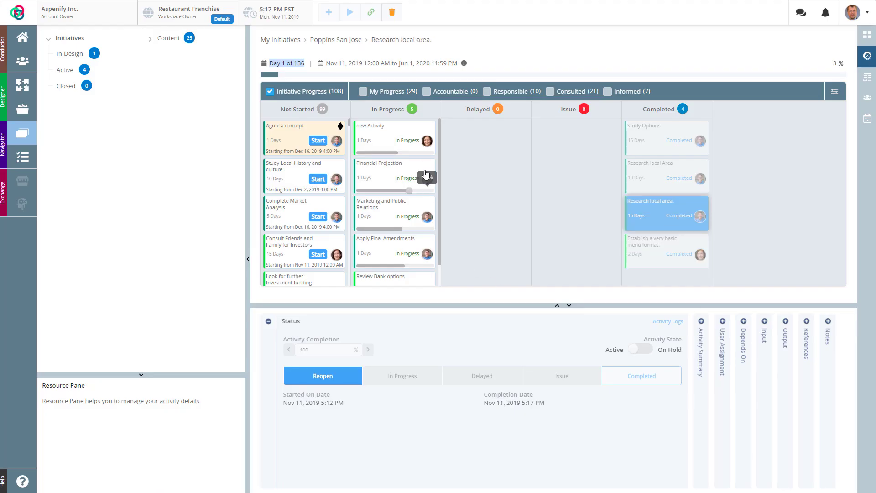
{"action": "left_click_drag", "start_coordinate": [398, 156], "coordinate": [461, 162]}
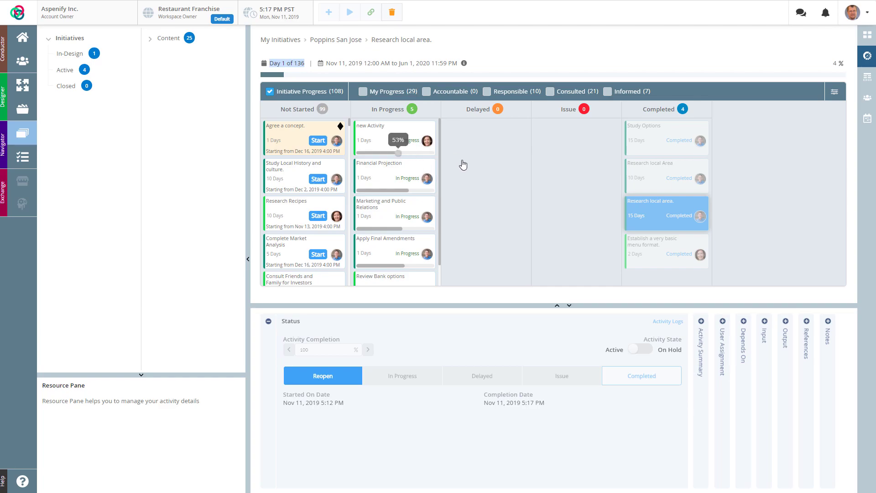
{"action": "left_click", "coordinate": [518, 297]}
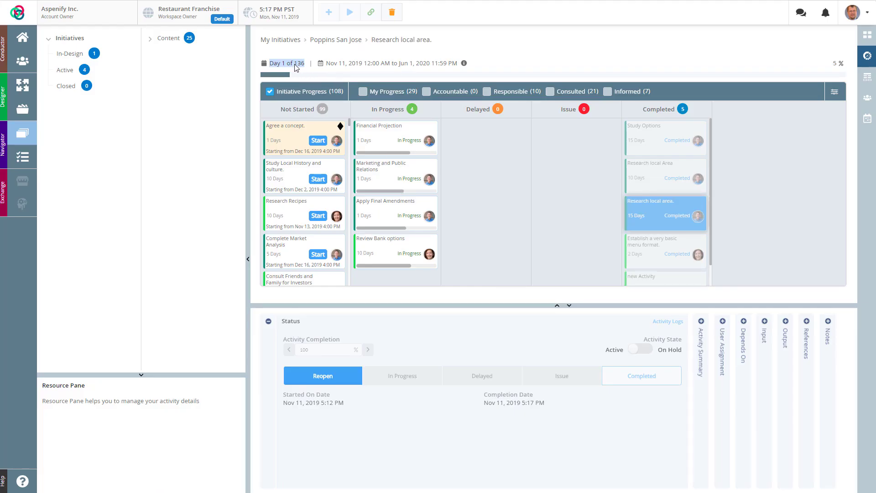
Open Financial Projection, and view the progress board filtered by My Progress, Consulted, Informed, and Responsible together with Informed.
{"action": "mouse_move", "coordinate": [381, 141]}
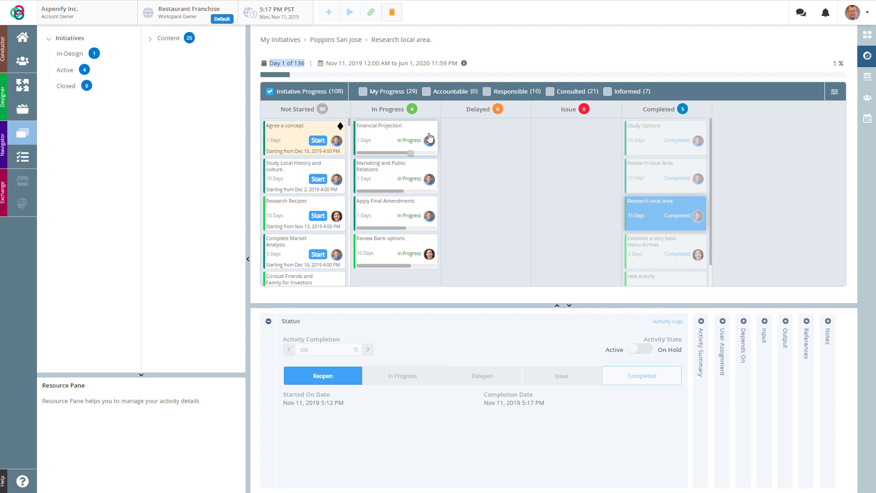
{"action": "left_click", "coordinate": [390, 141]}
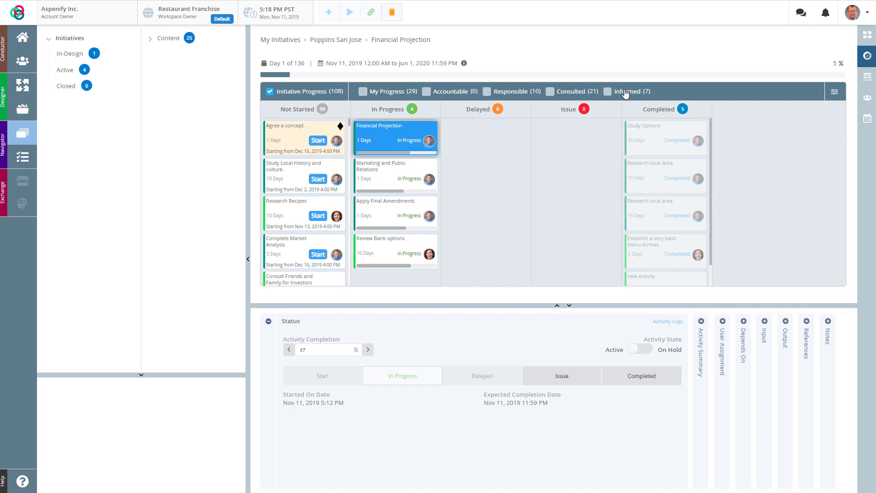
{"action": "left_click", "coordinate": [363, 92]}
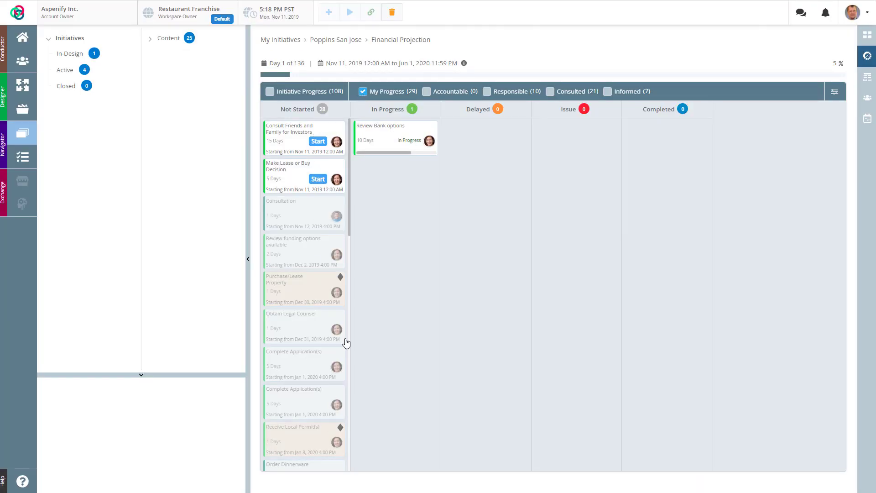
{"action": "left_click", "coordinate": [372, 93]}
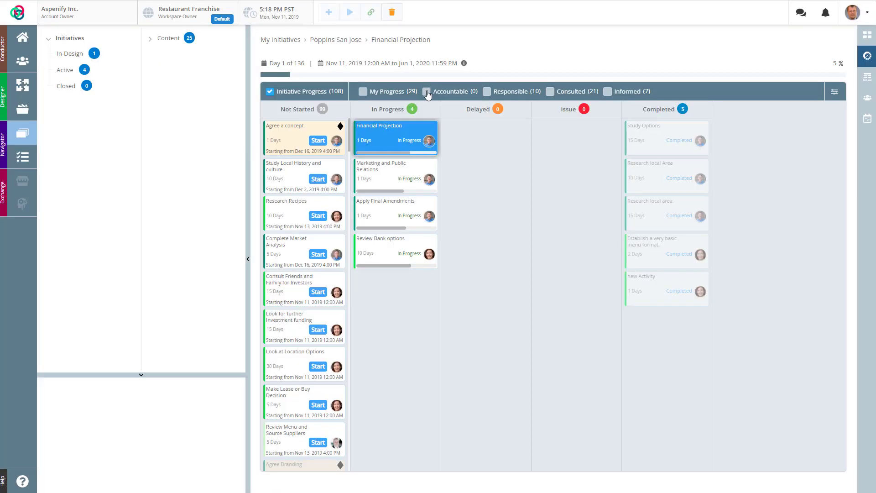
{"action": "left_click", "coordinate": [550, 91]}
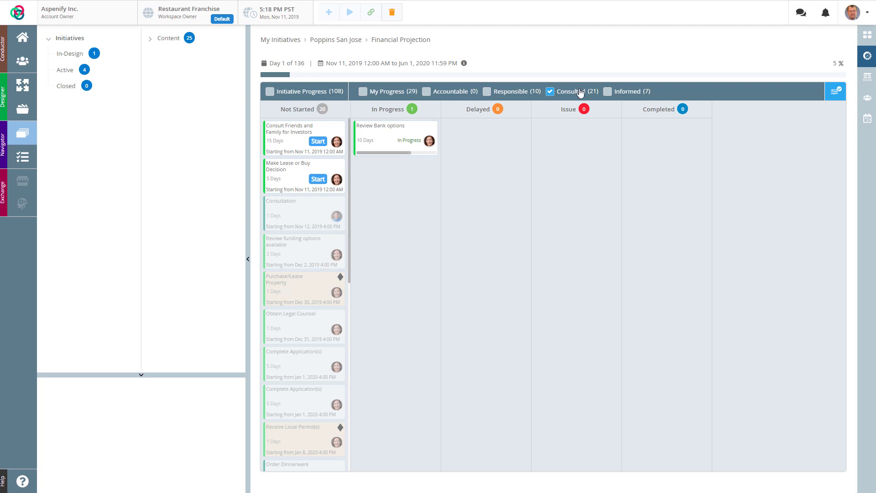
{"action": "left_click", "coordinate": [552, 91]}
{"action": "left_click", "coordinate": [604, 92]}
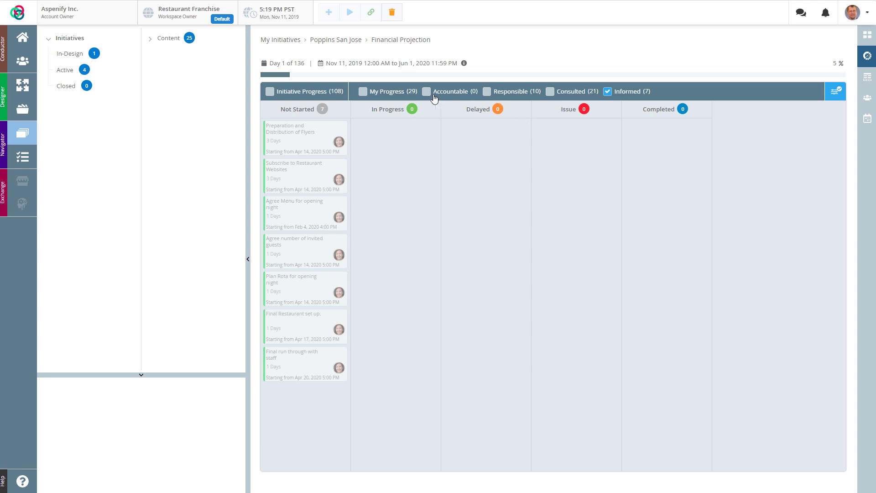
{"action": "left_click", "coordinate": [487, 92]}
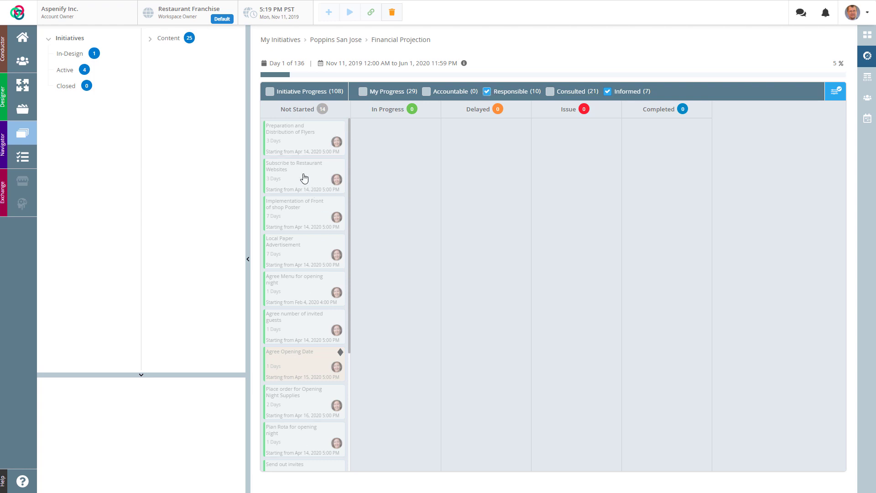
{"action": "mouse_move", "coordinate": [336, 145]}
In the Sequence view, start Agree a concept and Study Local History and culture, and advance their completion, the latter to 69%.
{"action": "left_click", "coordinate": [867, 78]}
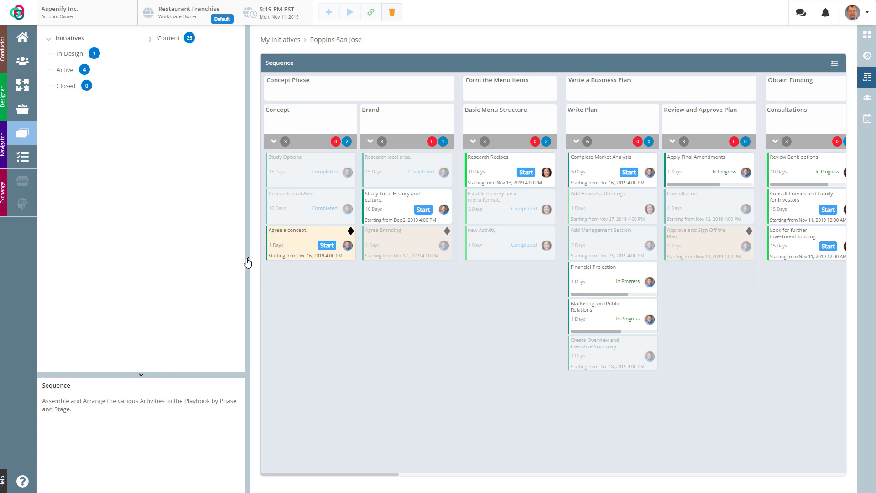
{"action": "left_click", "coordinate": [248, 262]}
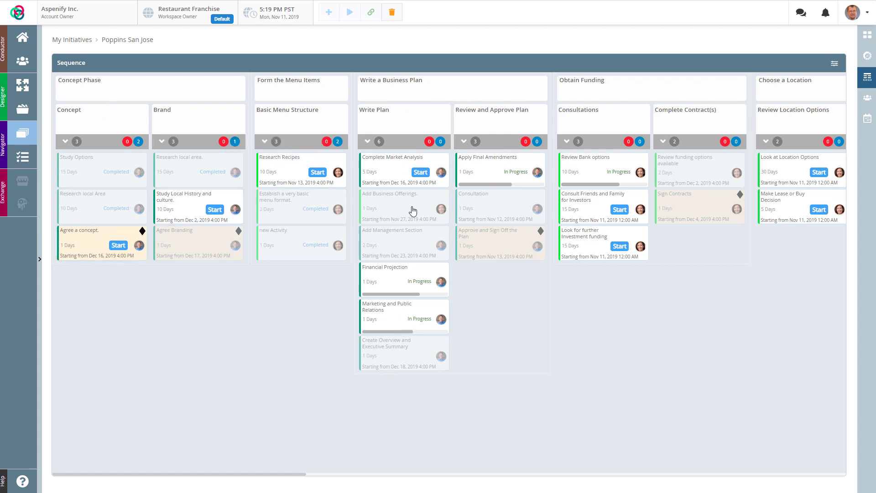
{"action": "left_click", "coordinate": [119, 245]}
{"action": "left_click", "coordinate": [215, 210]}
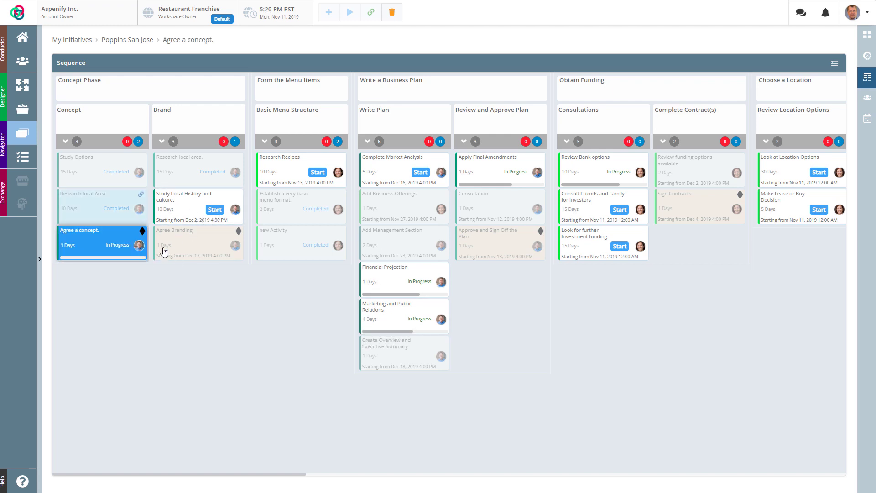
{"action": "left_click_drag", "start_coordinate": [62, 258], "coordinate": [115, 258]}
{"action": "left_click_drag", "start_coordinate": [168, 224], "coordinate": [216, 223]}
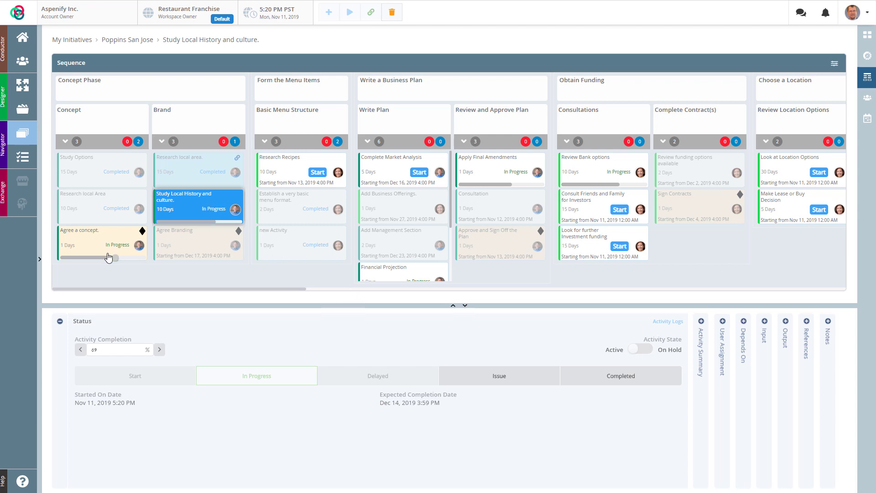
Examine the activities assigned to Owner 1 and Owner 2 in the Teams view, and view the initiative's Timeline/Holidays schedule.
{"action": "left_click", "coordinate": [869, 100]}
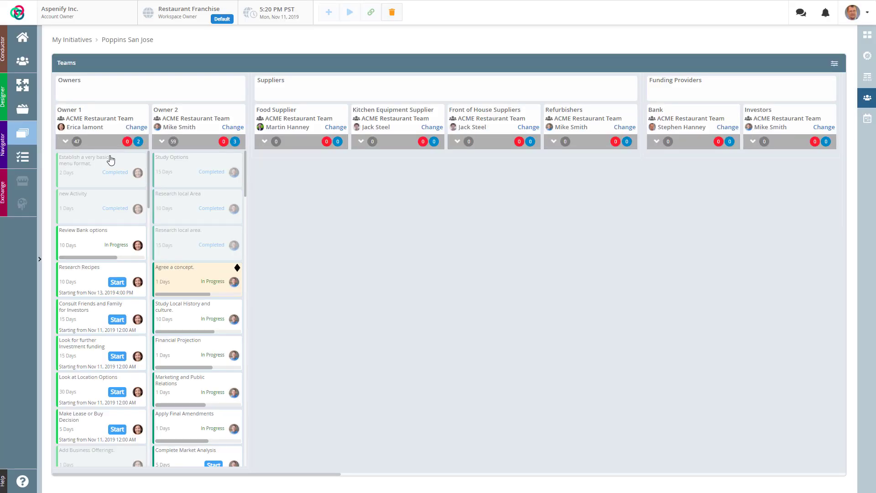
{"action": "scroll", "coordinate": [95, 184], "scroll_direction": "down", "scroll_amount": 3}
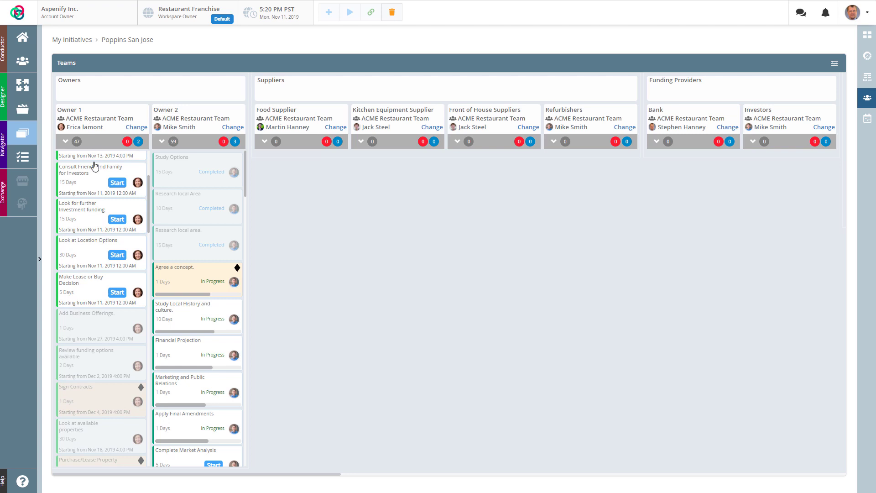
{"action": "scroll", "coordinate": [96, 231], "scroll_direction": "down", "scroll_amount": 2}
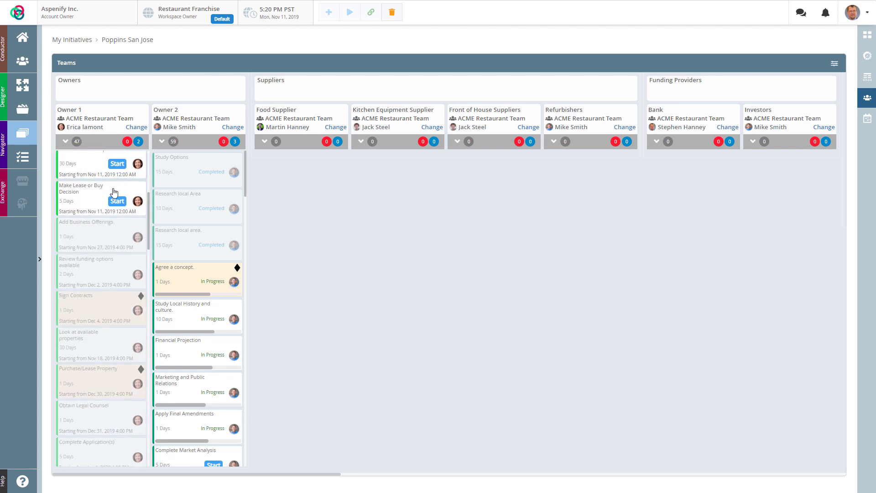
{"action": "scroll", "coordinate": [105, 193], "scroll_direction": "up", "scroll_amount": 5}
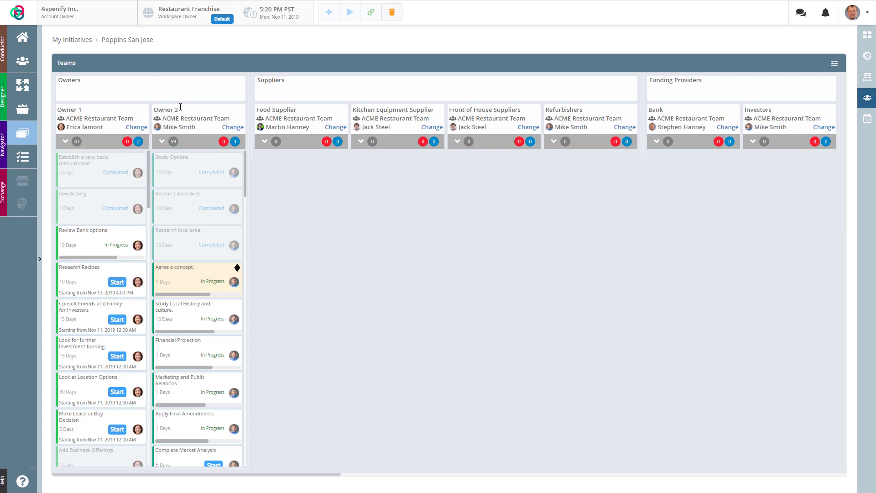
{"action": "scroll", "coordinate": [196, 260], "scroll_direction": "down", "scroll_amount": 10}
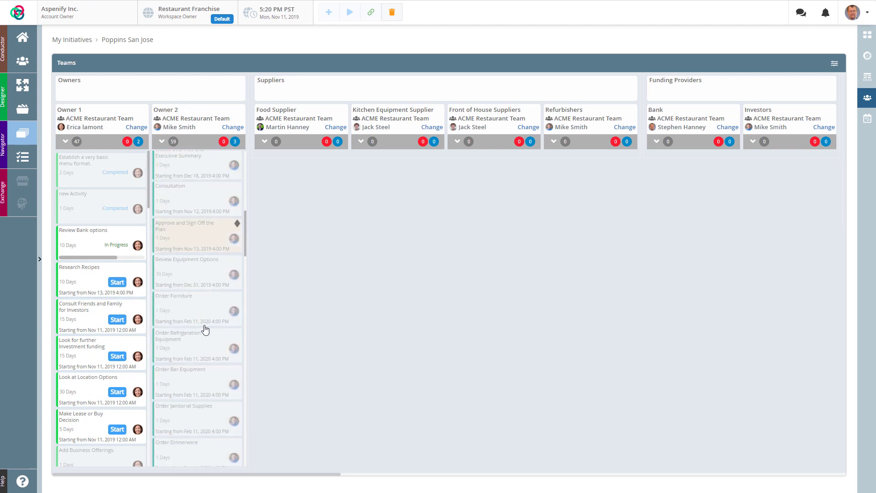
{"action": "scroll", "coordinate": [204, 343], "scroll_direction": "up", "scroll_amount": 10}
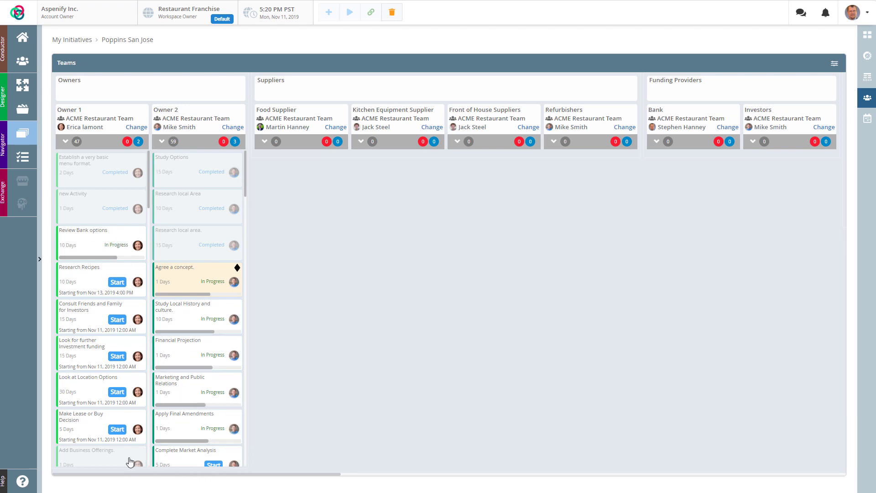
{"action": "scroll", "coordinate": [112, 235], "scroll_direction": "down", "scroll_amount": 10}
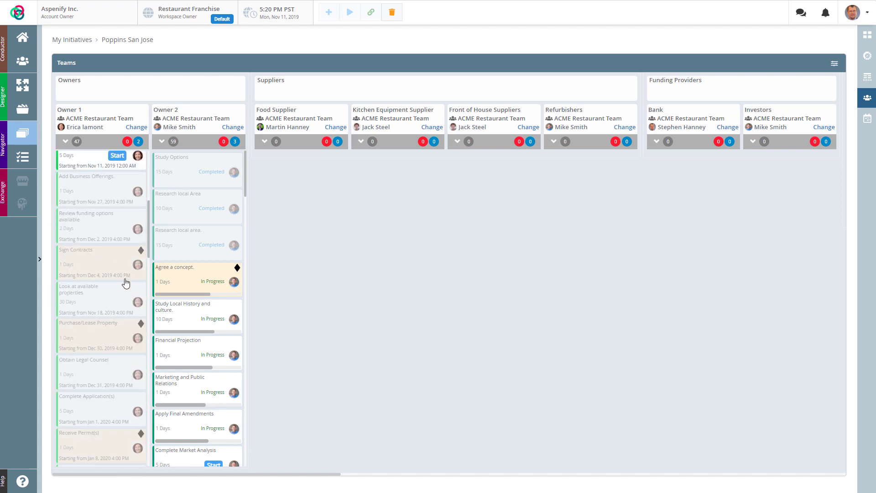
{"action": "scroll", "coordinate": [128, 311], "scroll_direction": "up", "scroll_amount": 10}
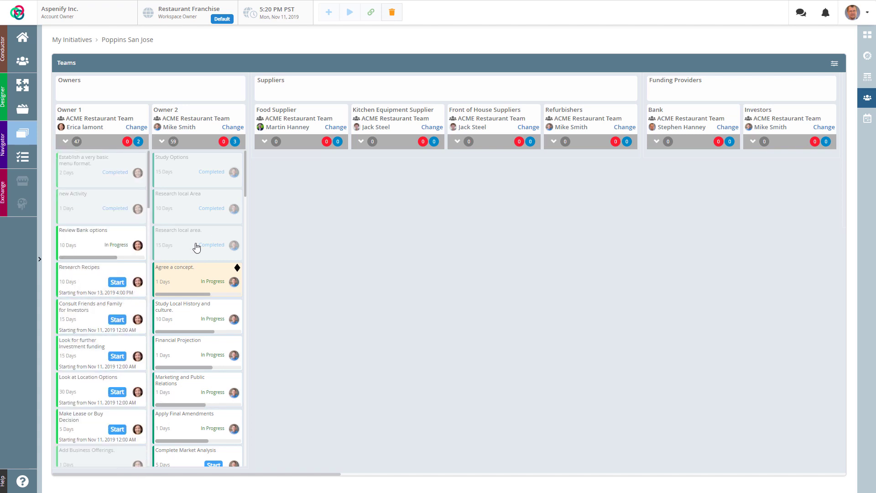
{"action": "left_click", "coordinate": [867, 118]}
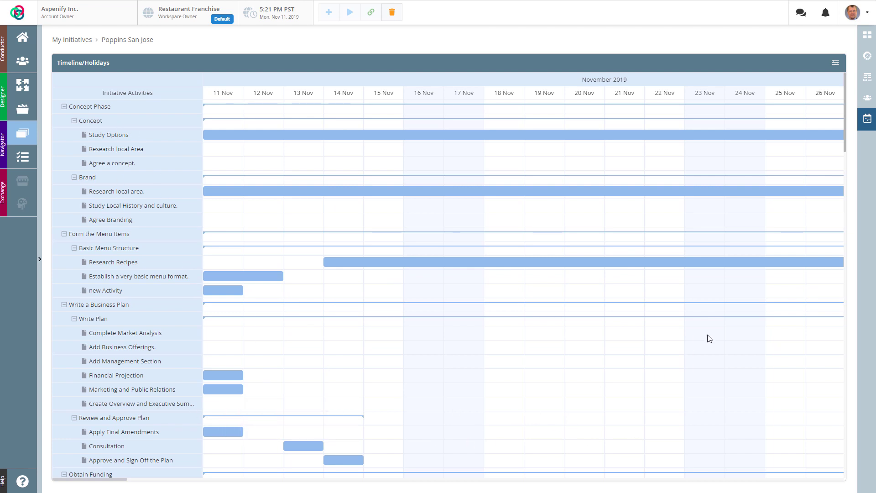
View the My Progress board for all initiatives with the side pane collapsed.
{"action": "left_click", "coordinate": [22, 159]}
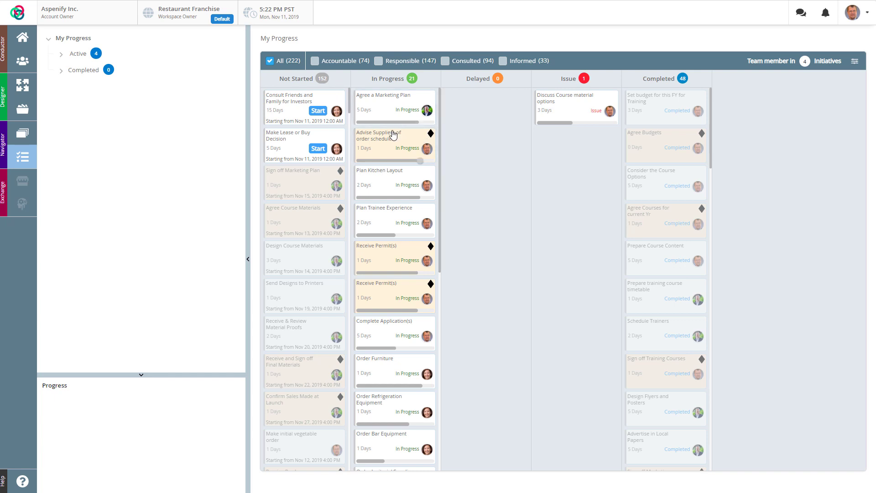
{"action": "mouse_move", "coordinate": [29, 133]}
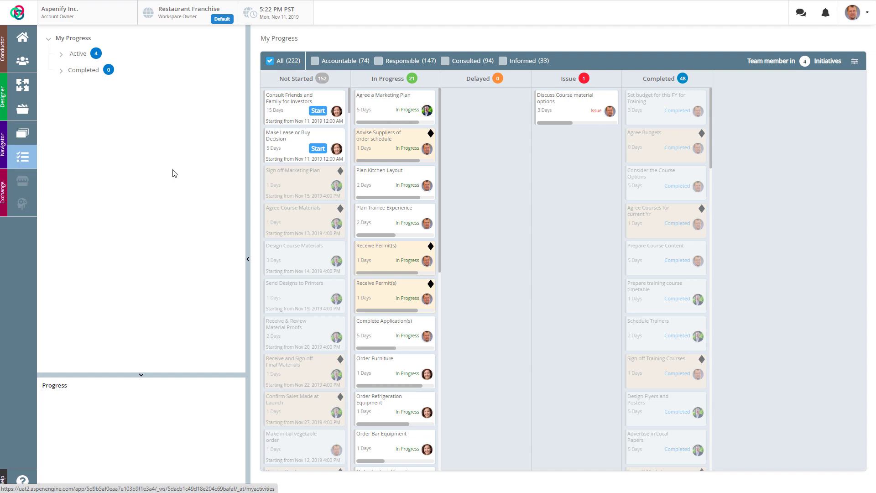
{"action": "left_click", "coordinate": [248, 260]}
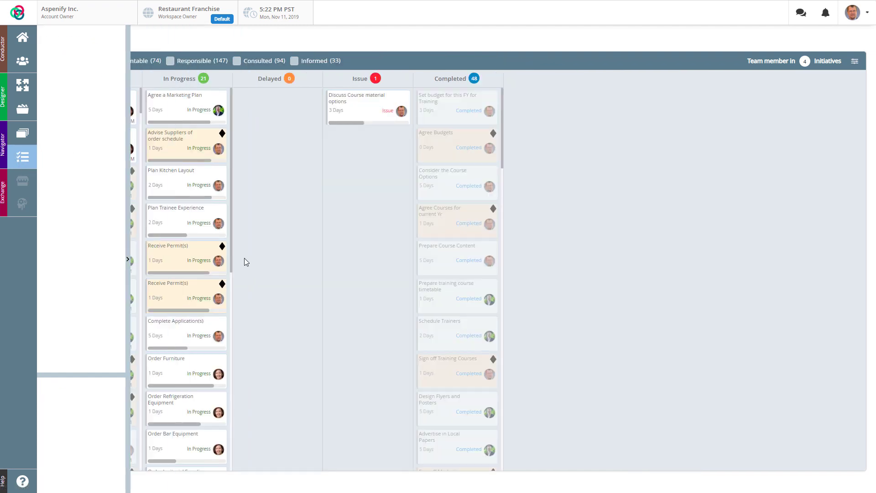
{"action": "mouse_move", "coordinate": [164, 123]}
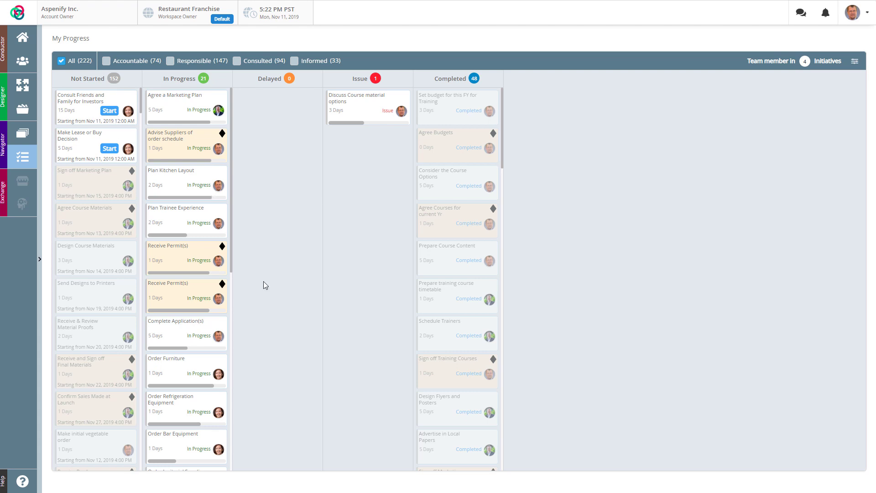
Show only the active Poppins San Jose initiative's activities in My Progress, and collapse the side pane again.
{"action": "left_click", "coordinate": [39, 258]}
{"action": "left_click", "coordinate": [61, 55]}
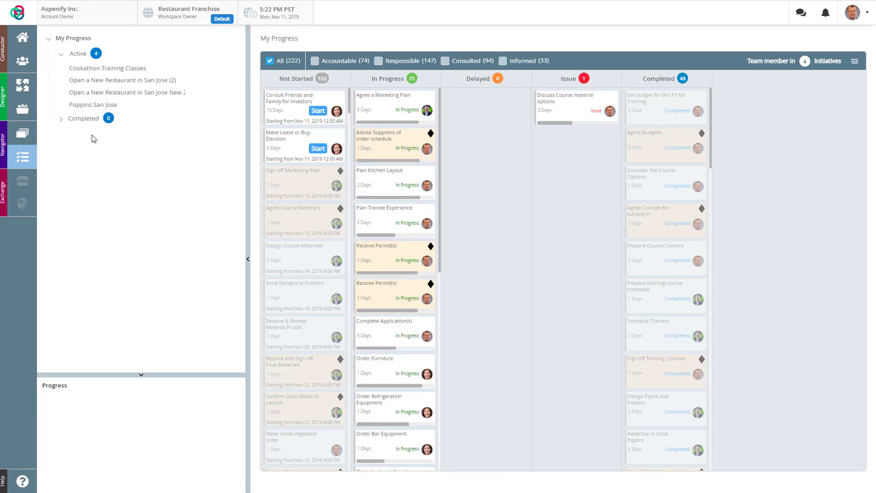
{"action": "left_click", "coordinate": [91, 105]}
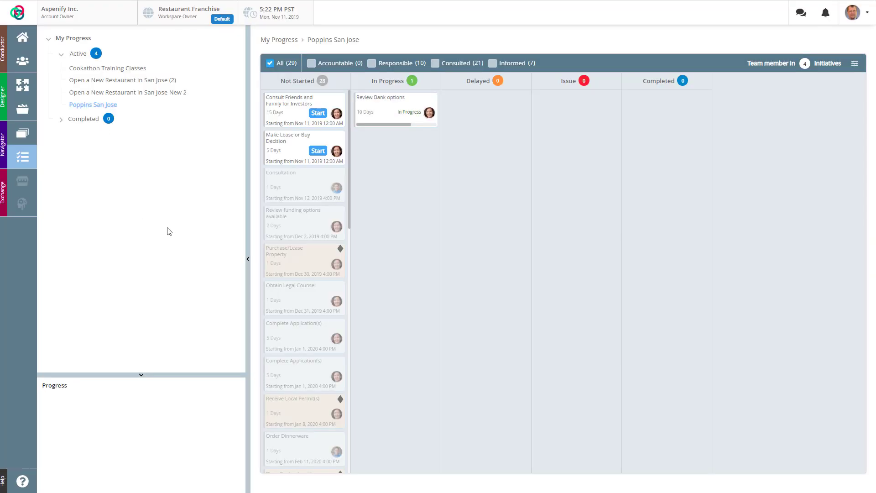
{"action": "left_click", "coordinate": [247, 261]}
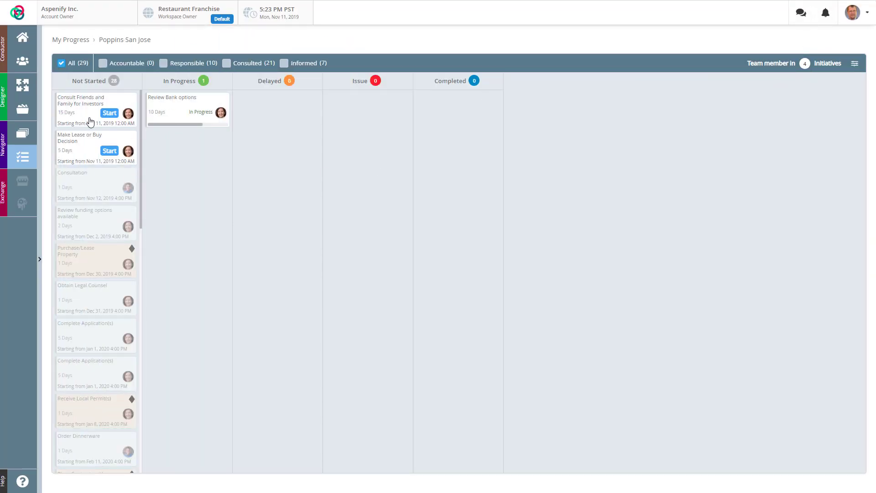
Filter the Poppins San Jose board to the Responsible activities, and switch the filter to the Consulted ones.
{"action": "left_click_drag", "start_coordinate": [101, 39], "coordinate": [159, 42]}
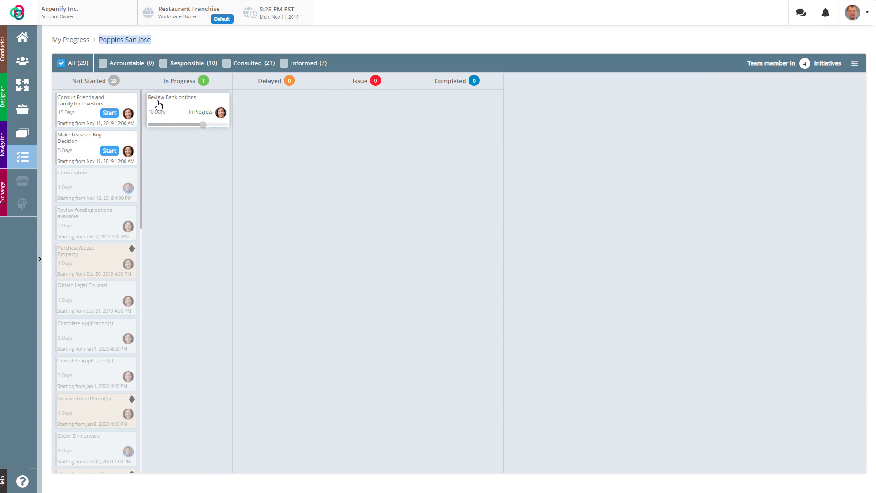
{"action": "left_click", "coordinate": [171, 66]}
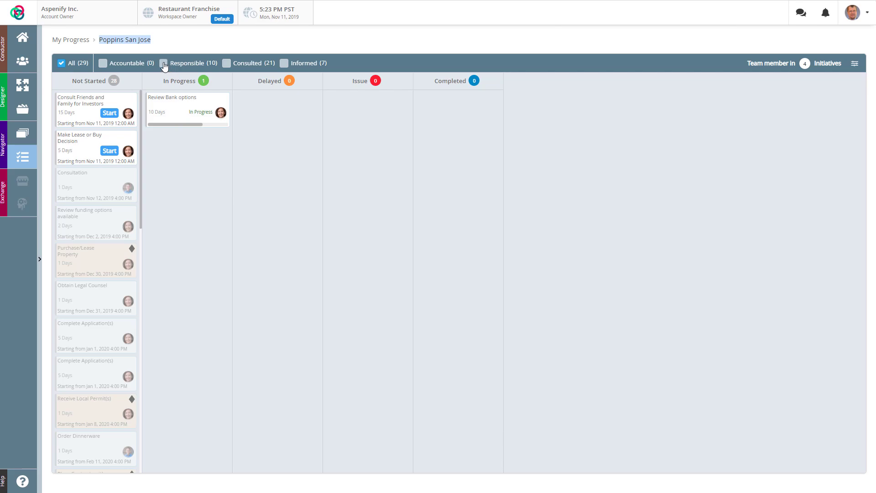
{"action": "left_click", "coordinate": [244, 67]}
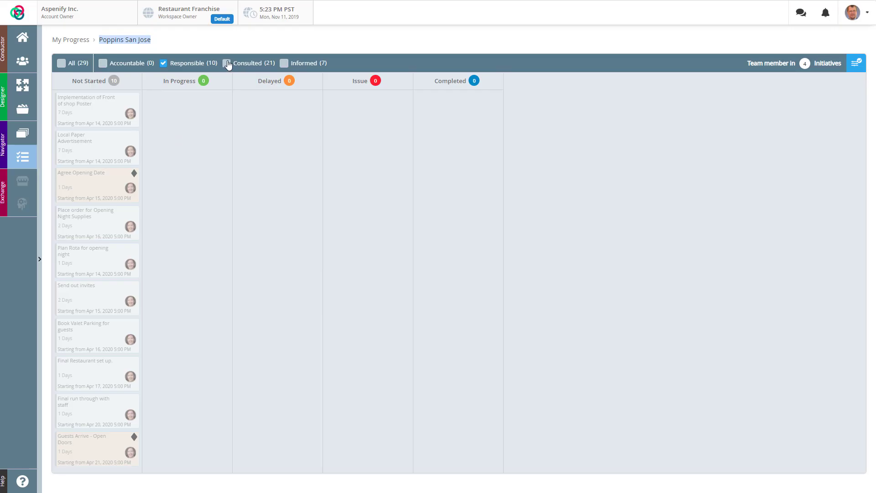
{"action": "left_click", "coordinate": [167, 67]}
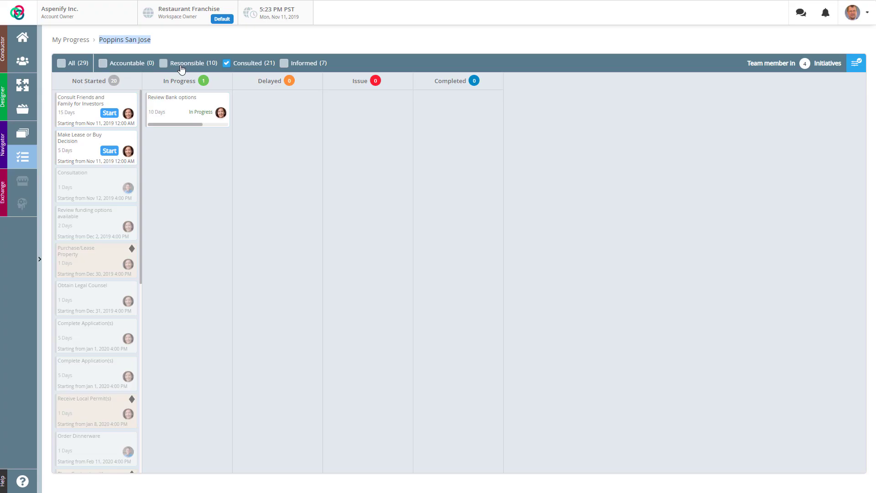
Advance the completion of the in-progress Review Bank options activity to 79%.
{"action": "left_click", "coordinate": [173, 109]}
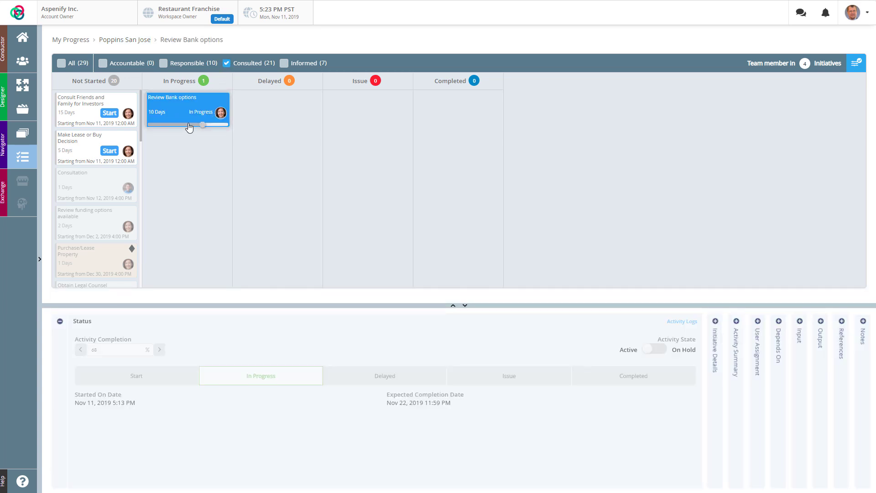
{"action": "left_click_drag", "start_coordinate": [202, 124], "coordinate": [211, 125]}
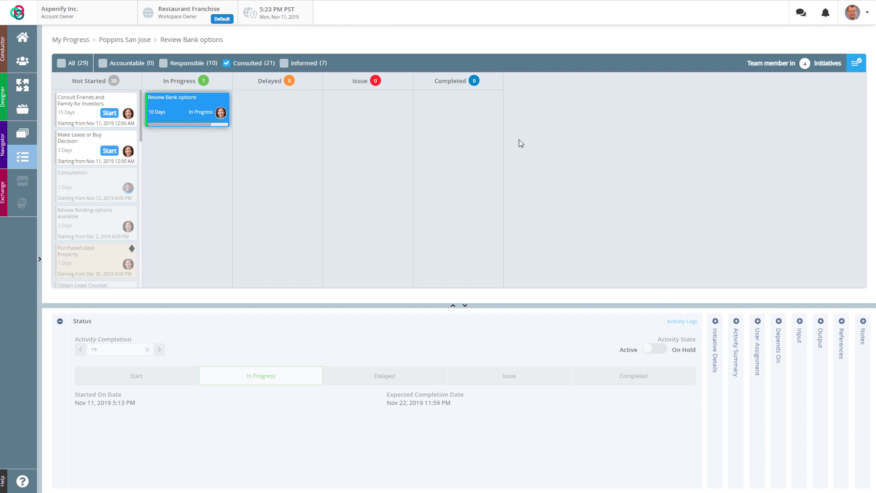
View the board's State and Members filter options, and leave them without applying any.
{"action": "left_click", "coordinate": [857, 67]}
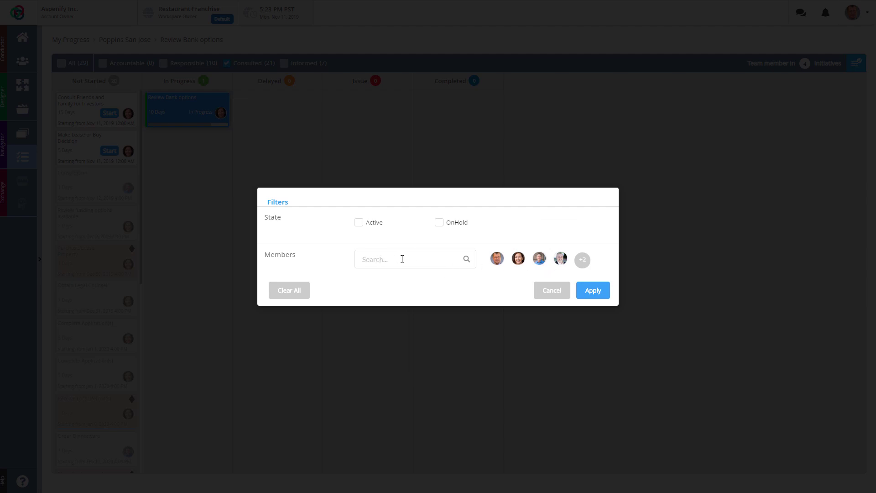
{"action": "left_click", "coordinate": [560, 293]}
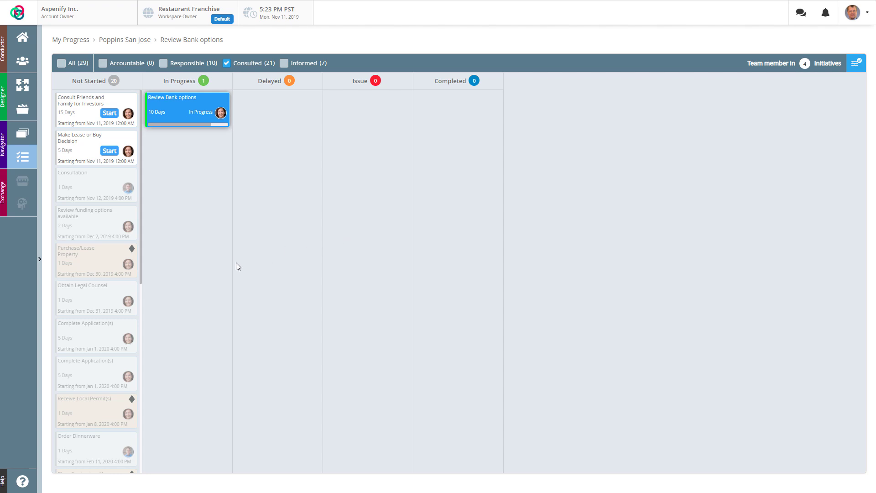
Browse the help resources, viewing the list of User Guides and the list of Tutorials.
{"action": "left_click", "coordinate": [21, 480]}
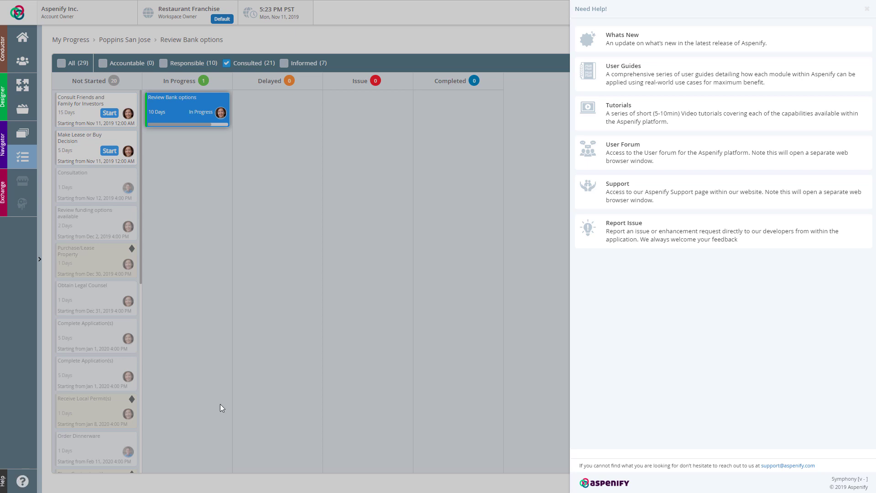
{"action": "left_click", "coordinate": [663, 79]}
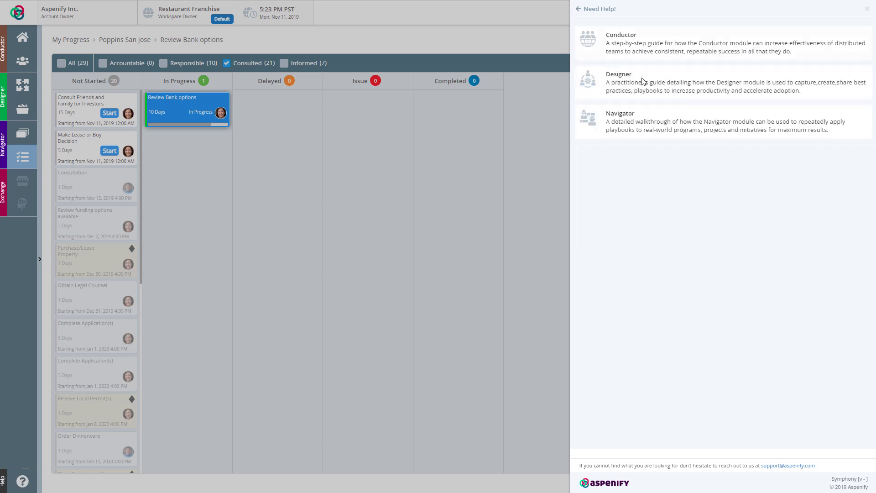
{"action": "left_click", "coordinate": [580, 10]}
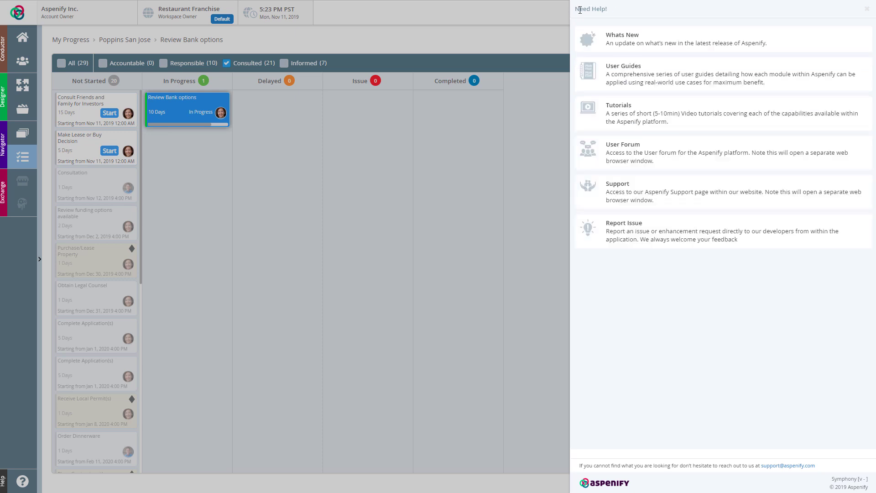
{"action": "left_click", "coordinate": [629, 115]}
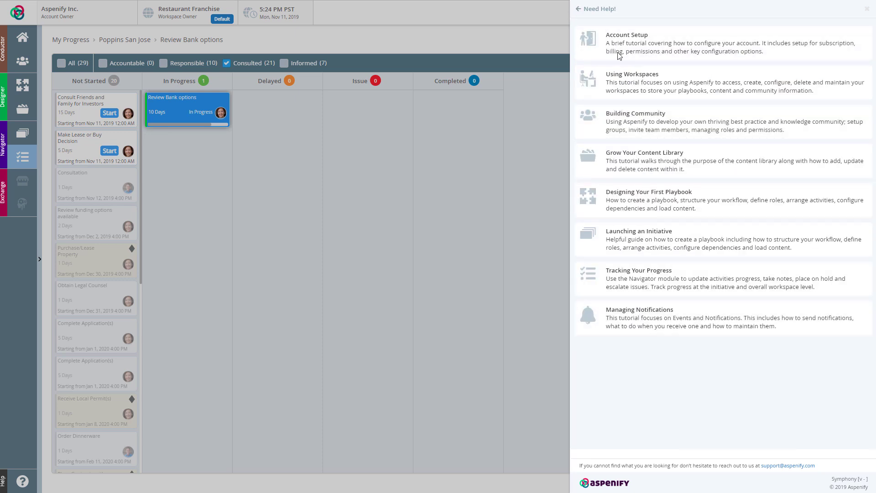
{"action": "left_click", "coordinate": [579, 9]}
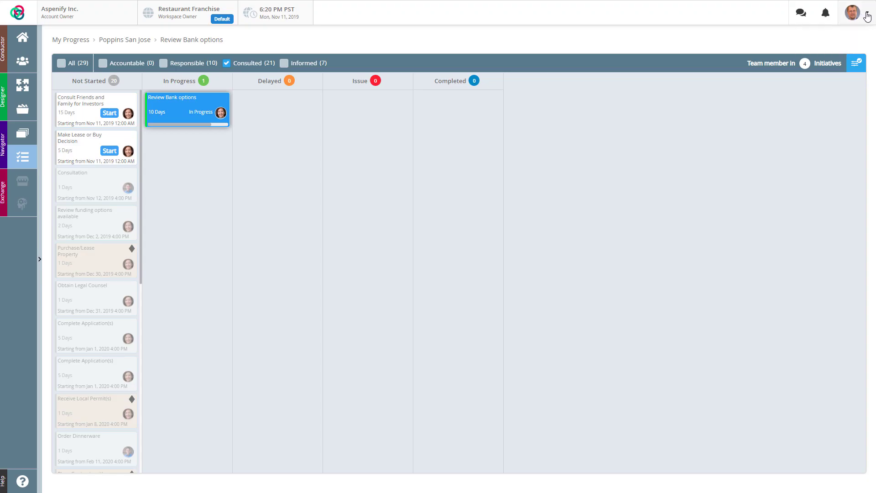
Log out of the account.
{"action": "left_click", "coordinate": [867, 16]}
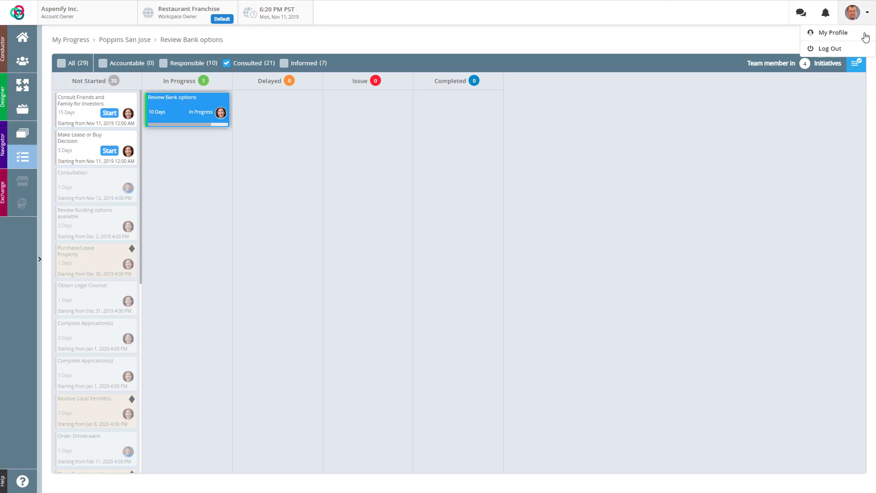
{"action": "left_click", "coordinate": [833, 48]}
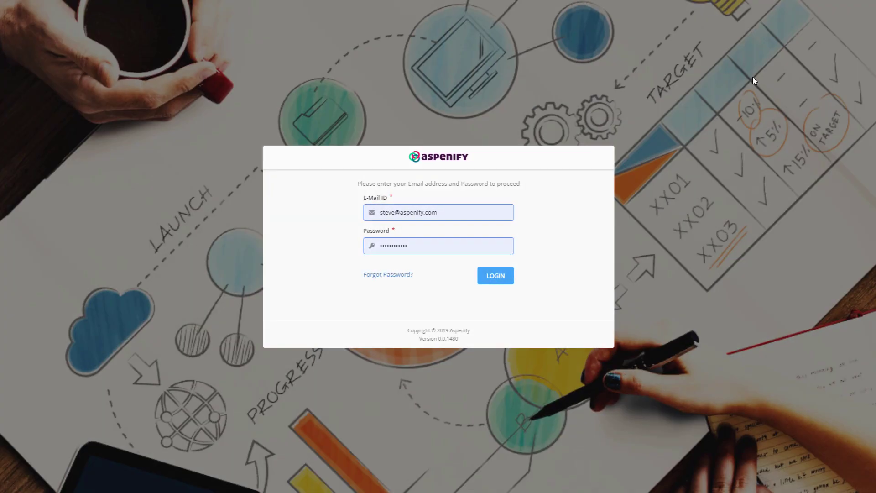